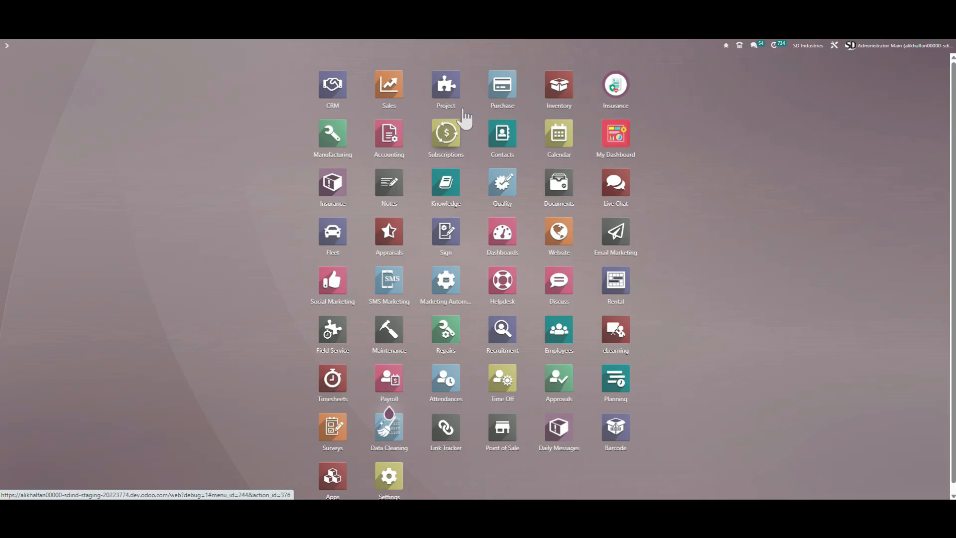
Open the Project Manpower list in the Project app and start a new record.
click(446, 90)
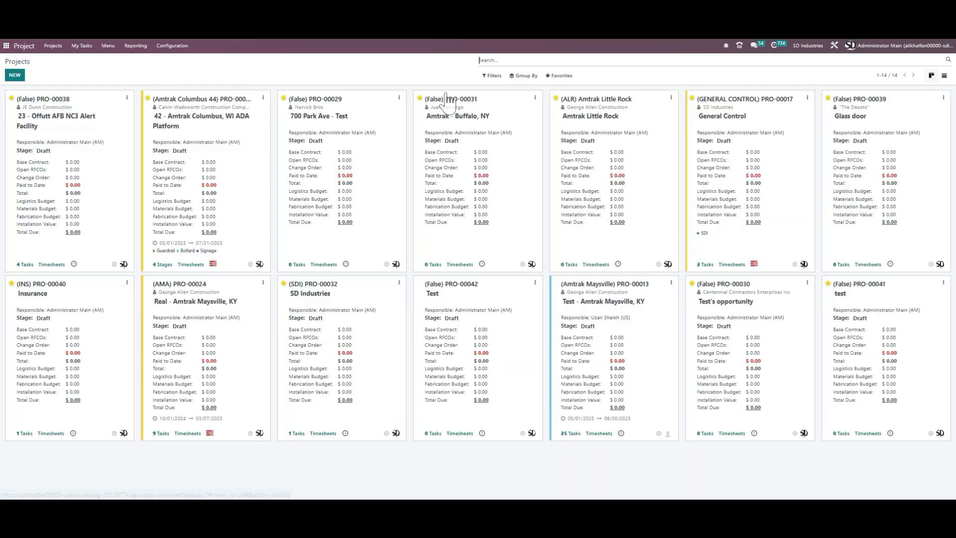
click(105, 46)
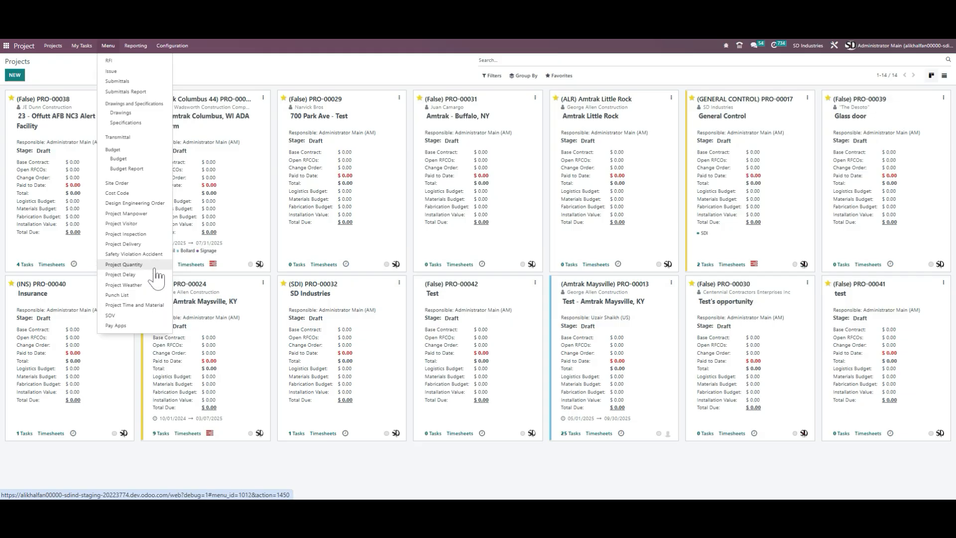
click(145, 215)
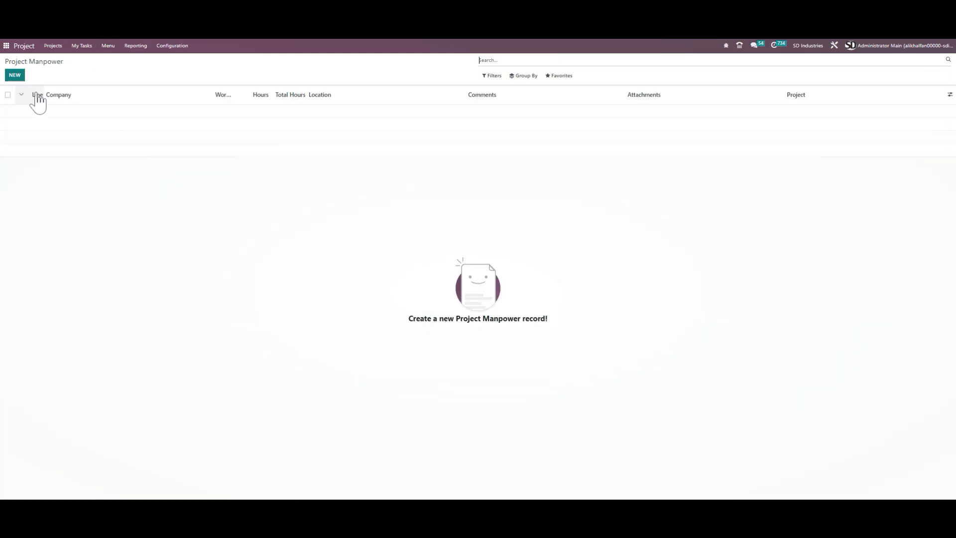
click(15, 75)
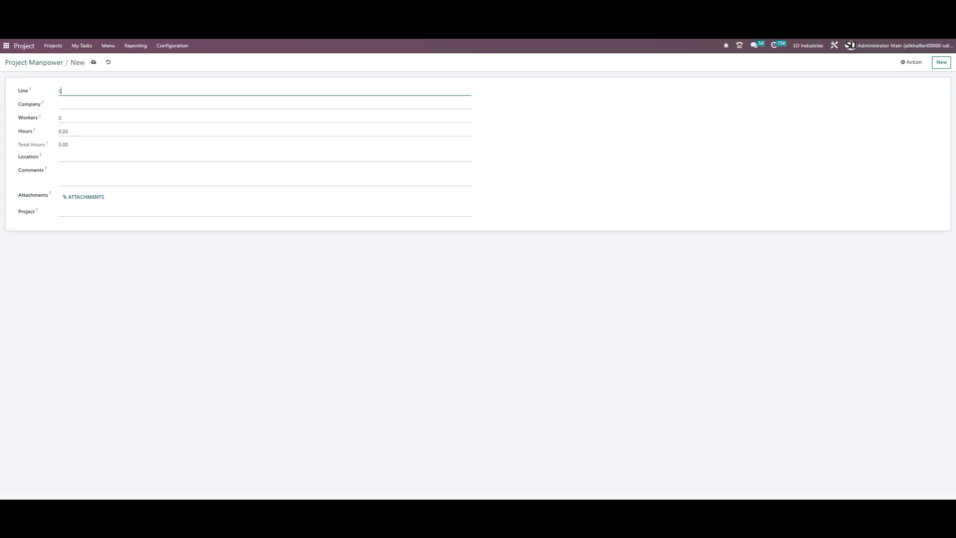
Set the manpower record's line to 1 and its company to SD Industries.
drag(65, 91, 50, 90)
text(1)
key(Tab)
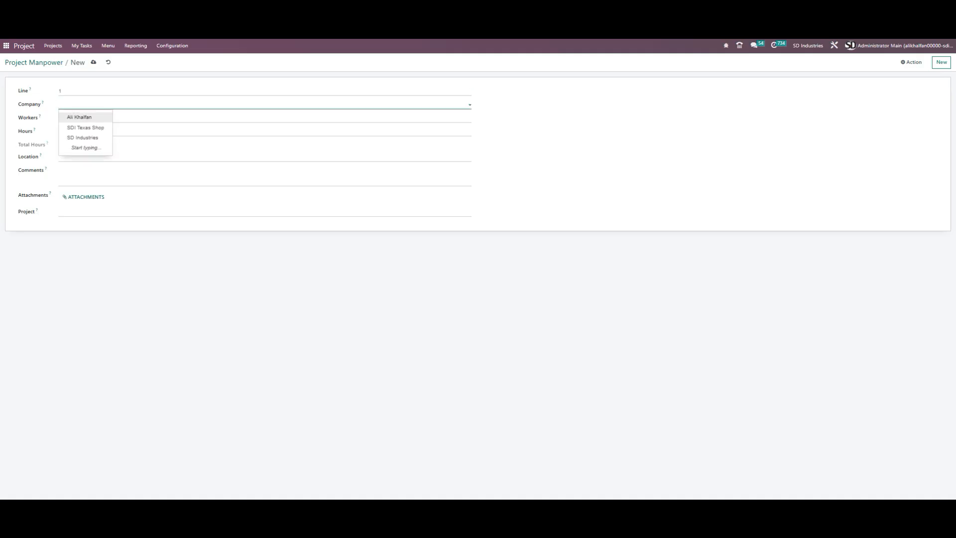
click(85, 138)
key(Tab)
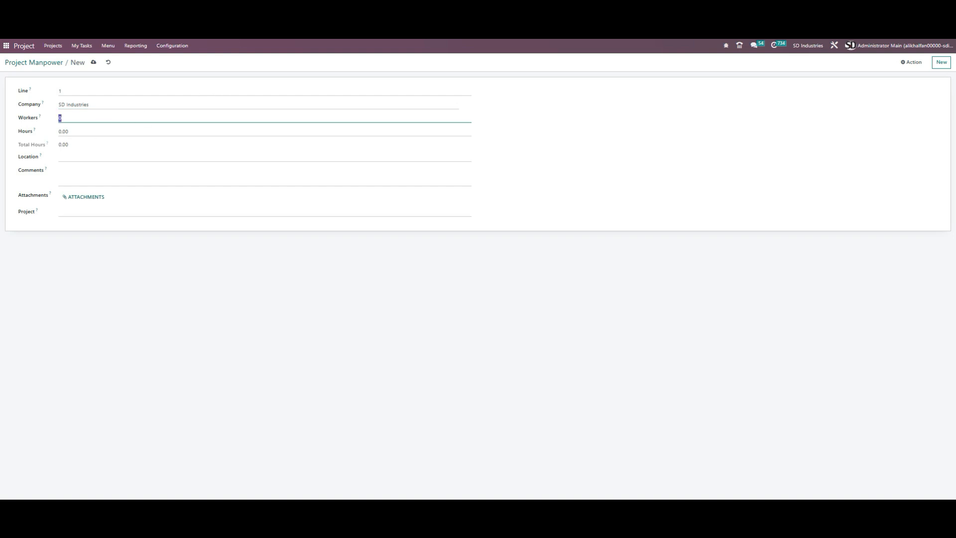
Enter 5 workers and 6 hours in the manpower record, leaving the location blank.
text(5)
key(Tab)
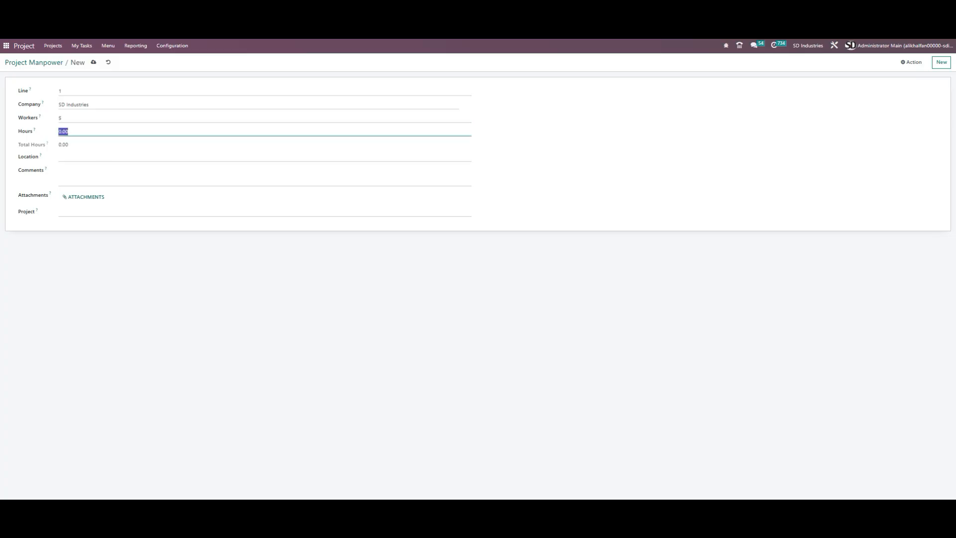
text(6)
key(Tab)
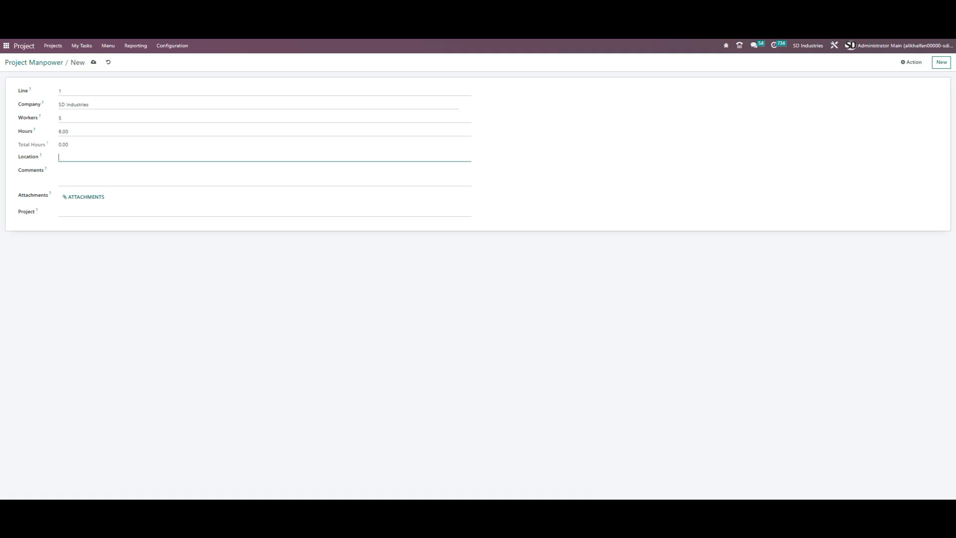
key(Tab)
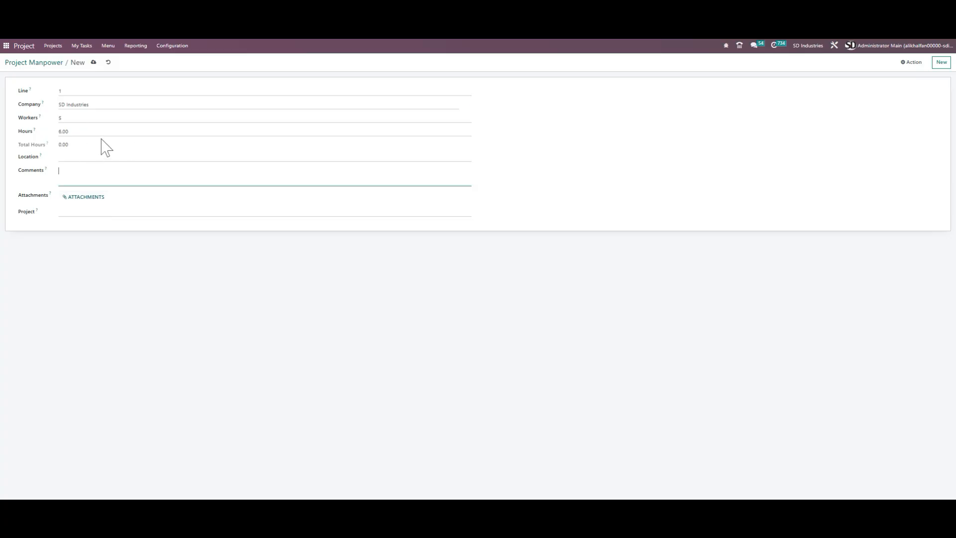
Assign the manpower record to project (False) PRO-00038 and save it.
click(97, 212)
click(99, 226)
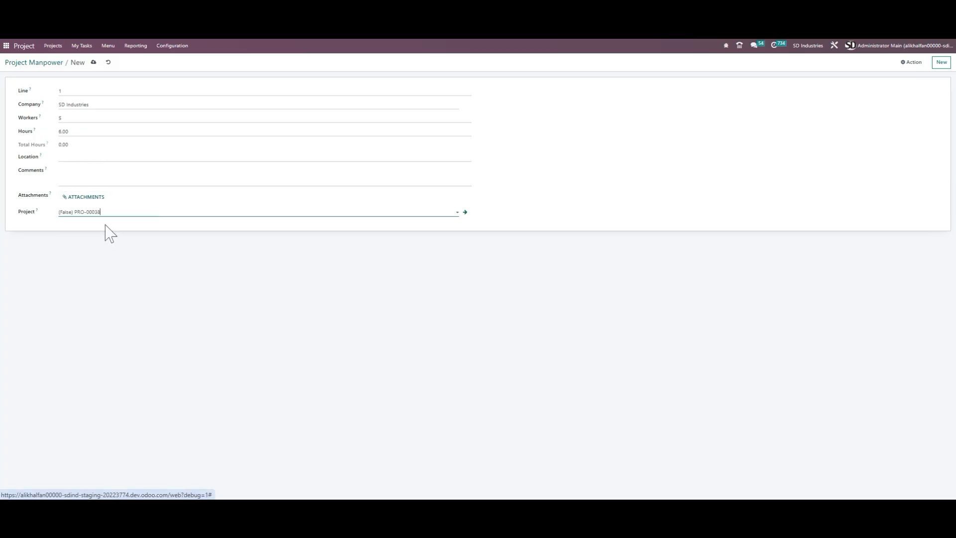
click(94, 62)
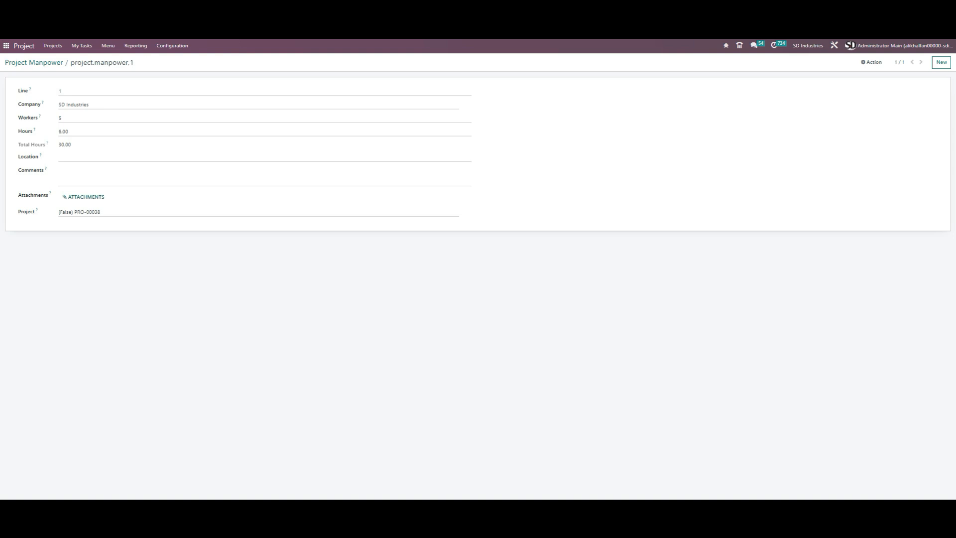
Check the saved record's workers, hours and total hours, and return to the Project Manpower list.
double_click(62, 132)
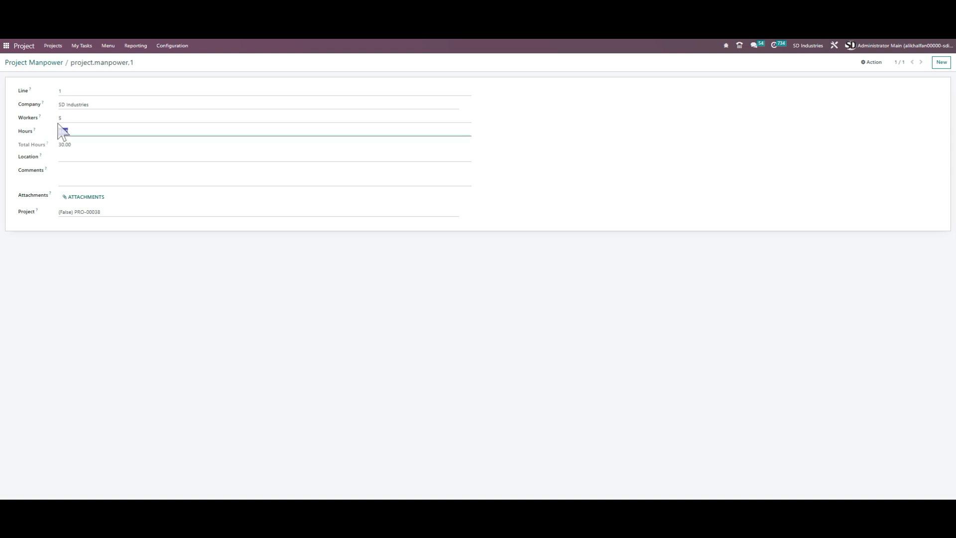
click(61, 118)
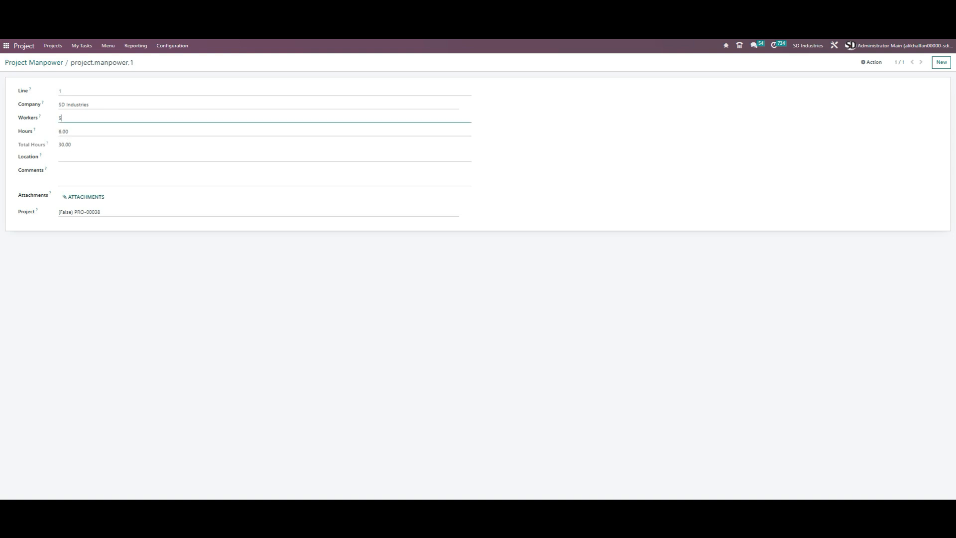
drag(73, 145, 42, 143)
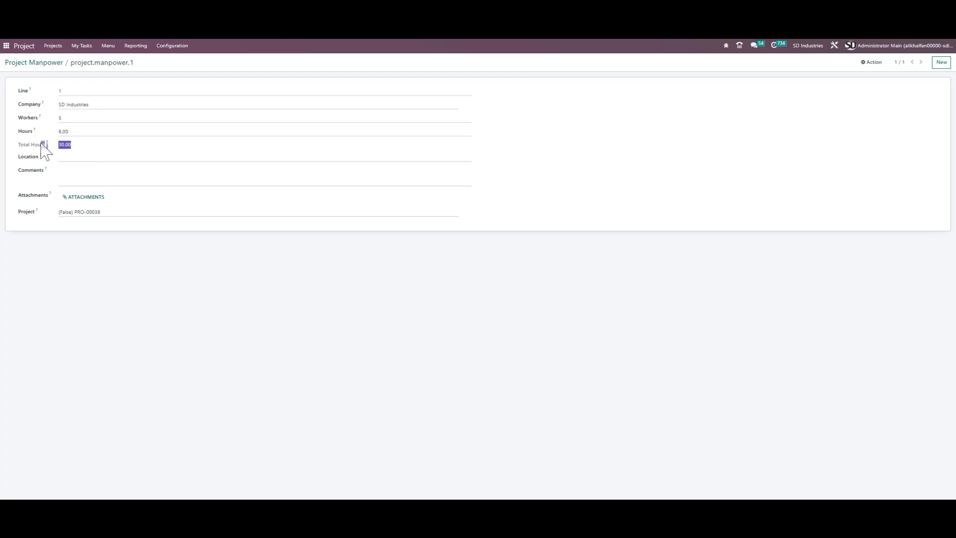
click(87, 145)
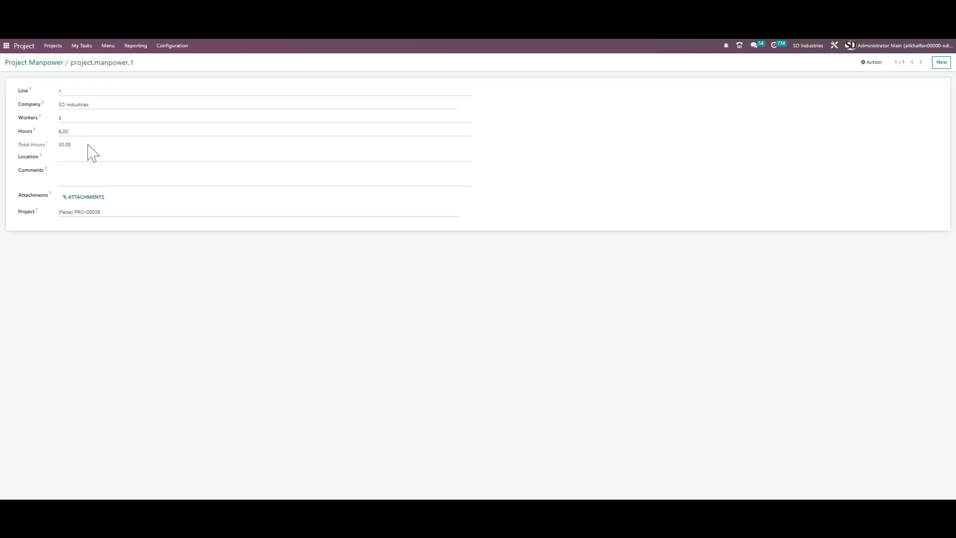
click(56, 63)
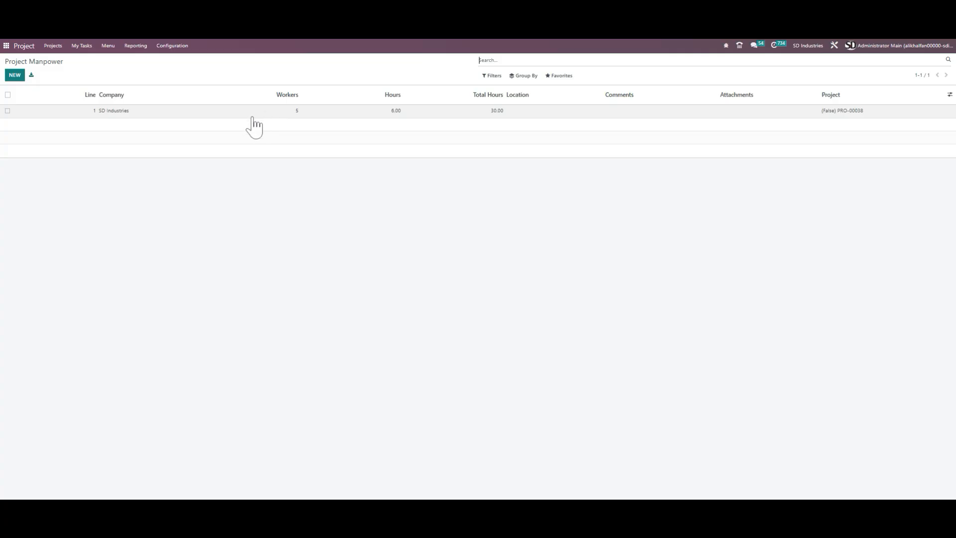
Open the Project Visitor list and start a new visitor record.
click(108, 47)
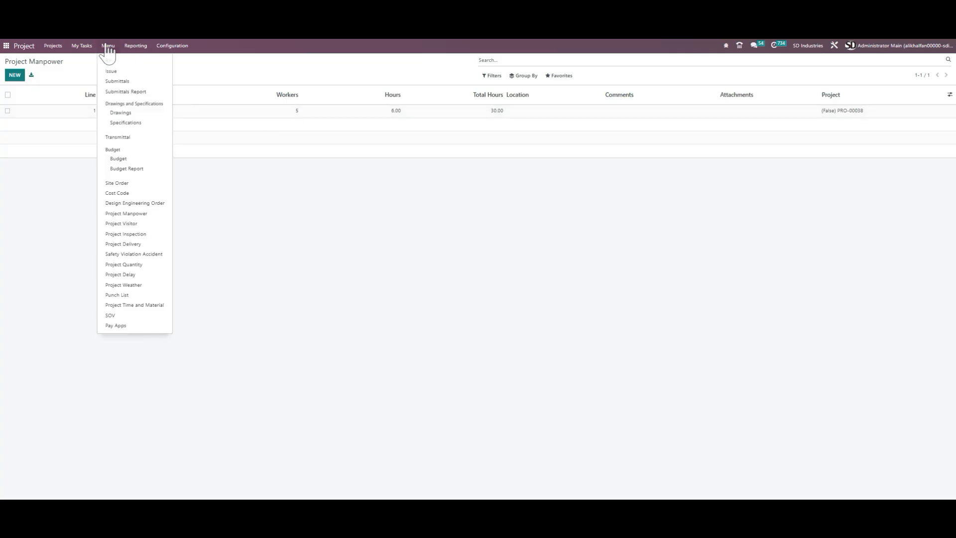
click(150, 234)
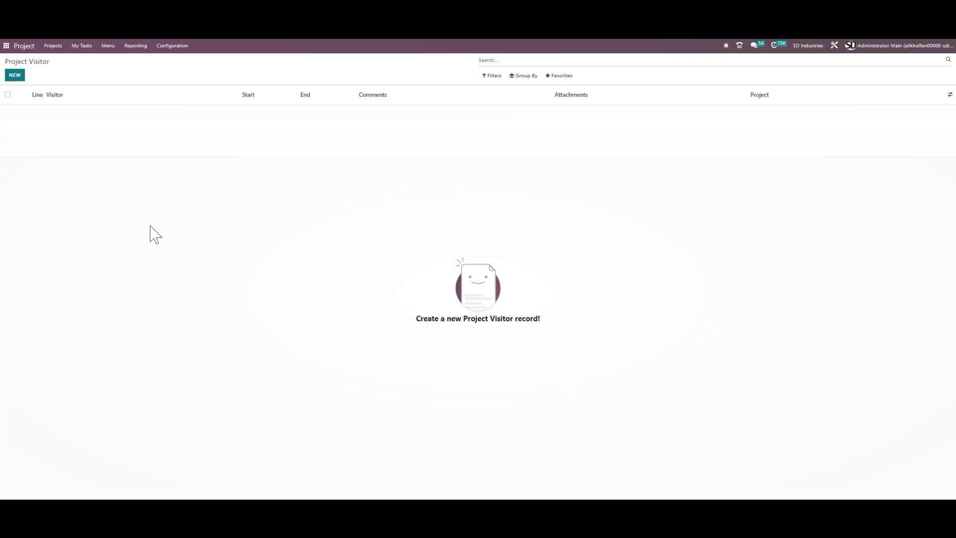
click(15, 76)
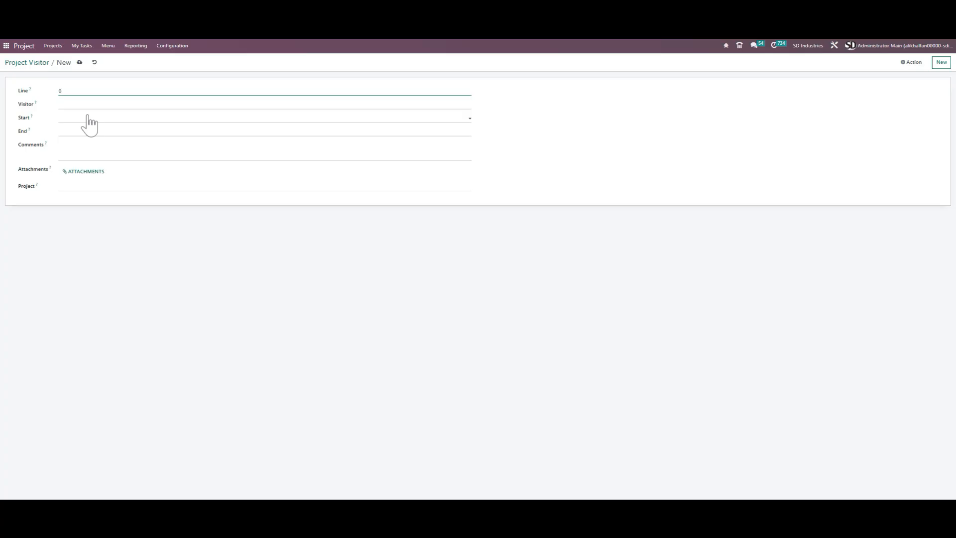
Set the visitor record's line to 1 and choose "The Desoto" as the visitor.
click(81, 85)
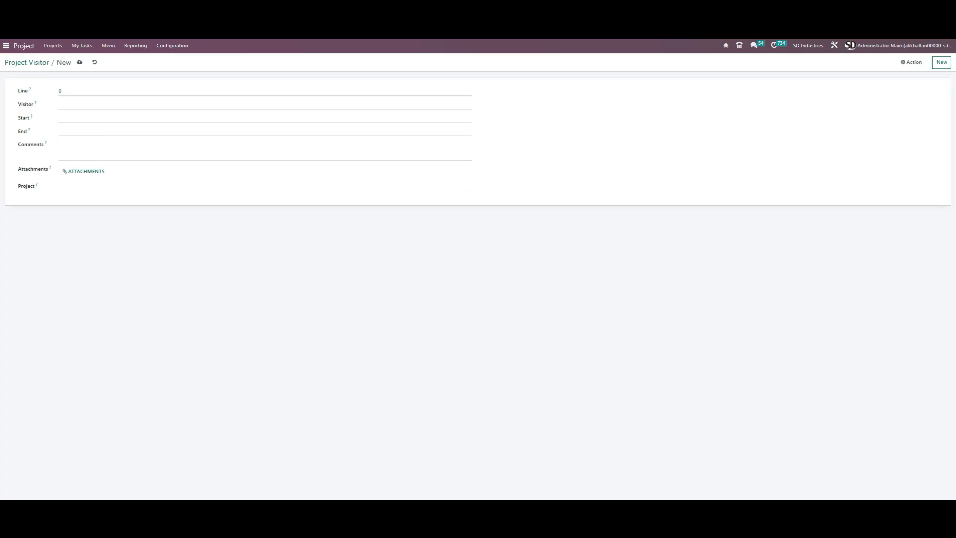
drag(69, 91, 46, 91)
text(1)
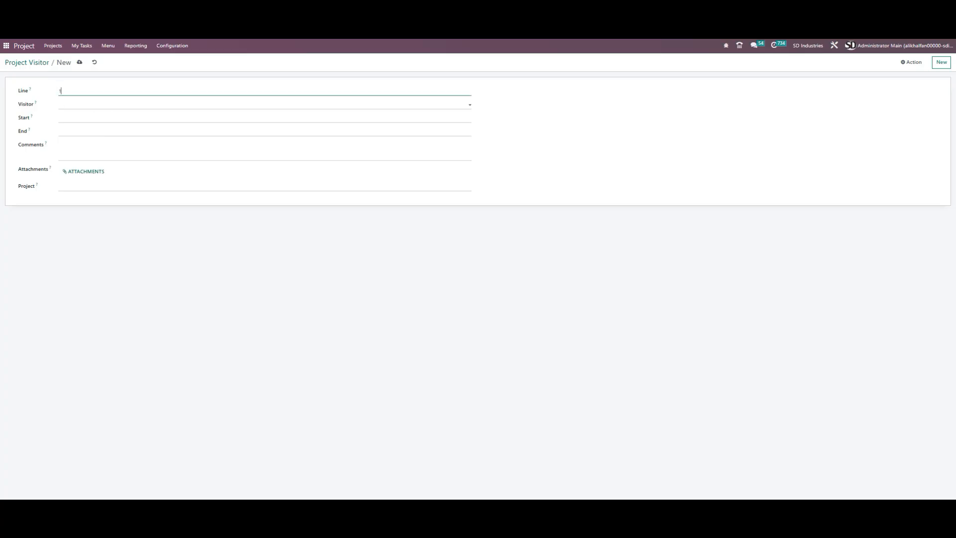
click(75, 104)
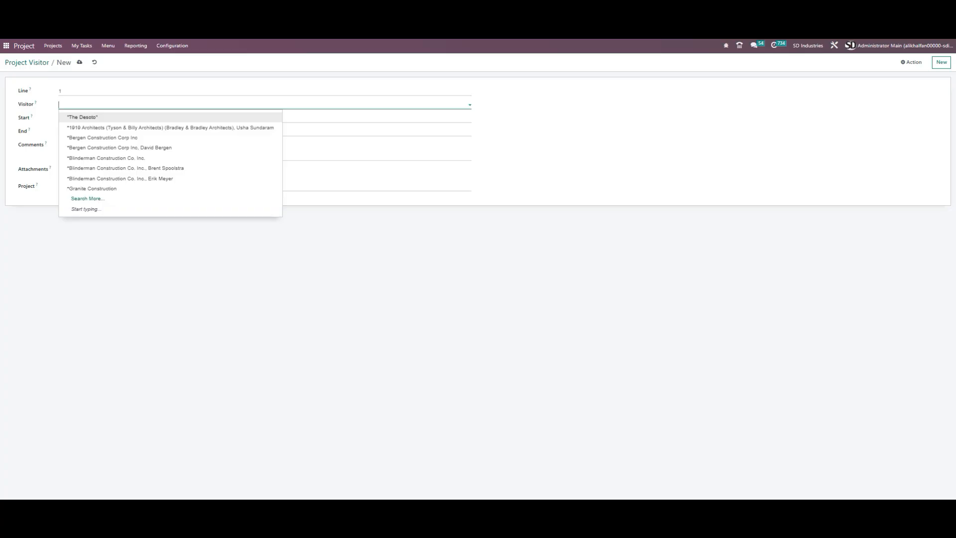
click(113, 117)
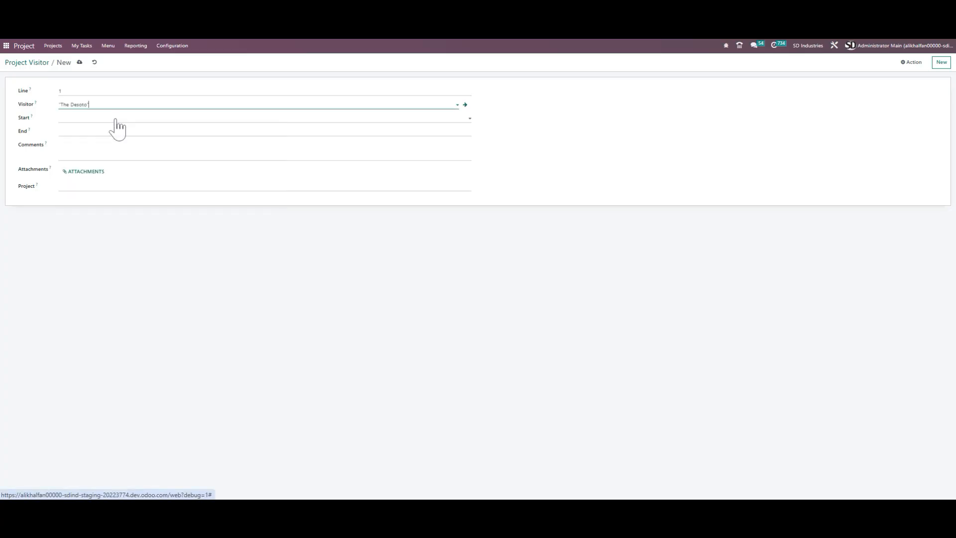
Set the visit's start to 07/30/2025 12:00:00.
click(102, 118)
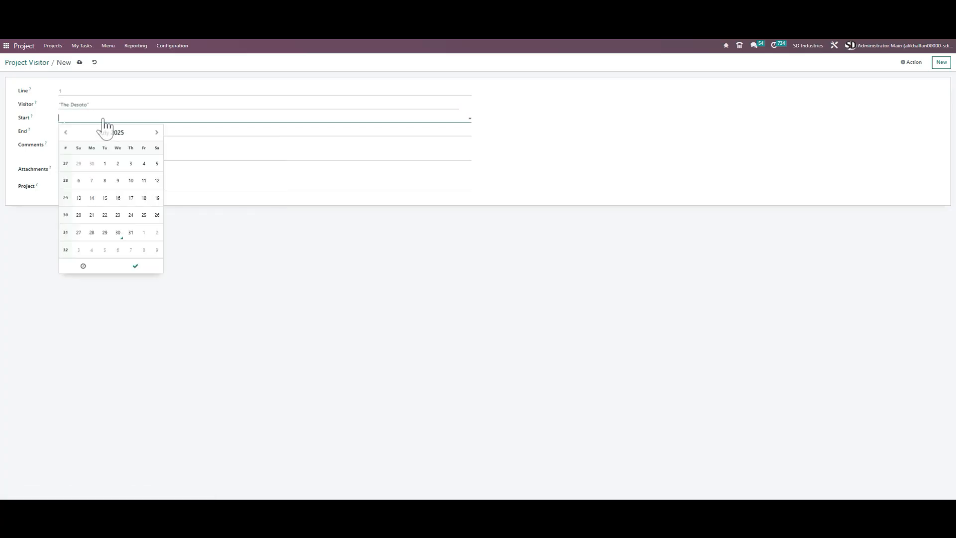
click(121, 232)
click(96, 272)
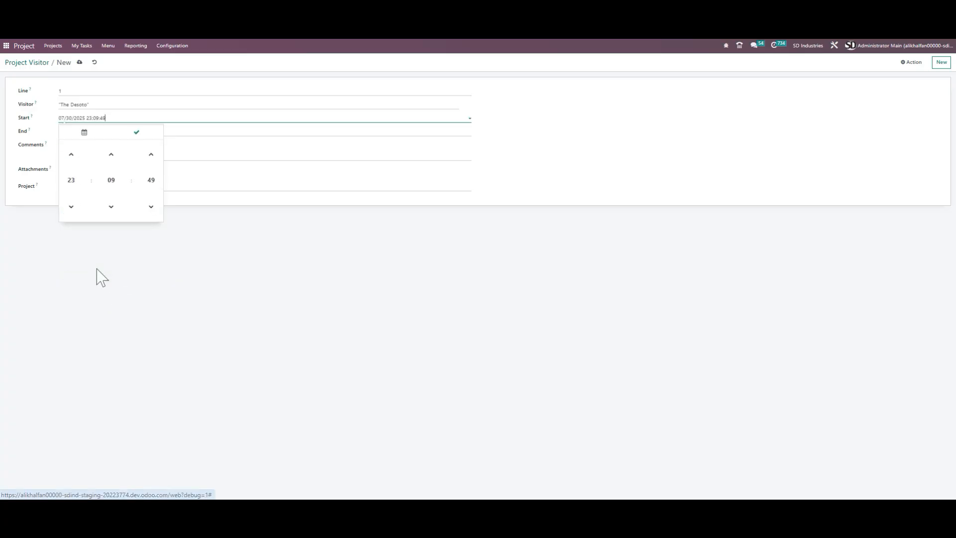
click(71, 207)
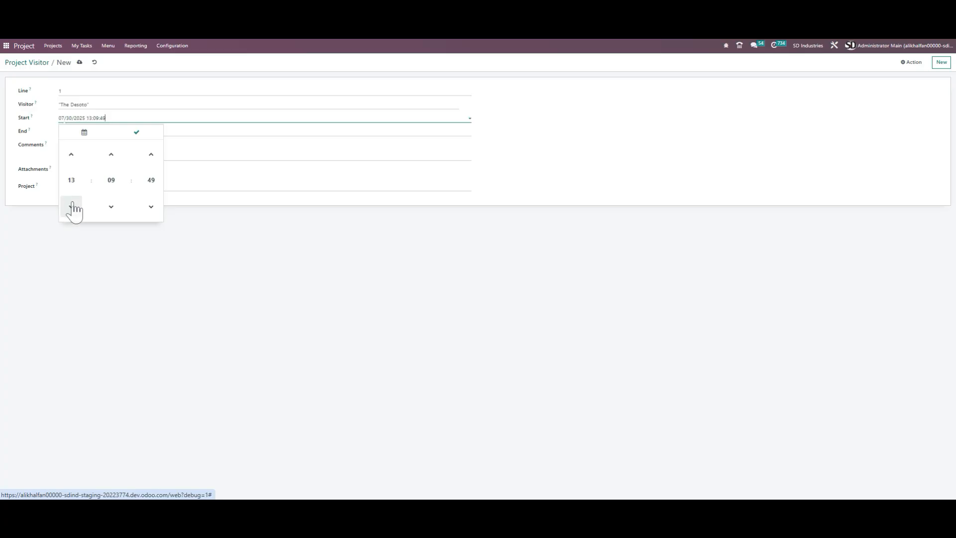
click(71, 154)
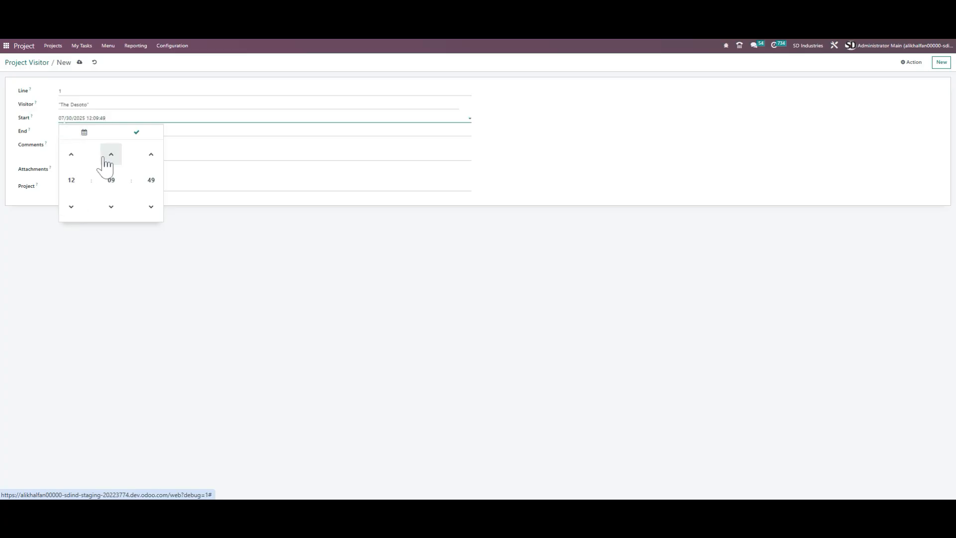
click(111, 207)
click(111, 207)
click(111, 180)
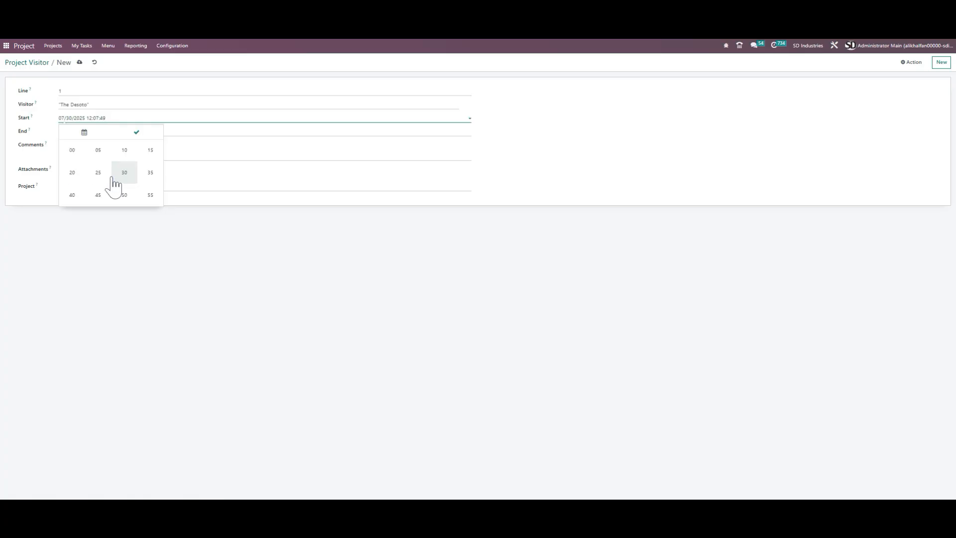
click(72, 149)
click(150, 181)
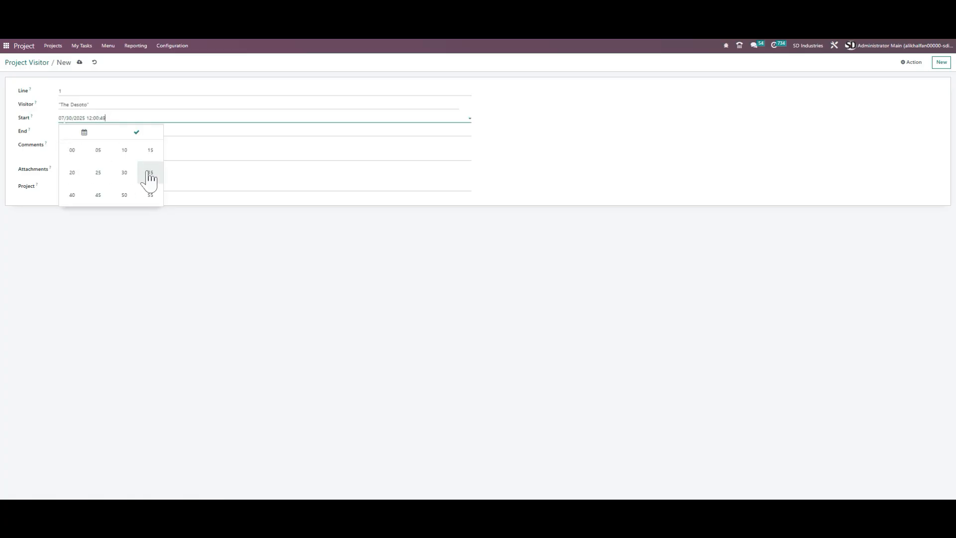
click(73, 151)
Set the visit's end to 07/30/2025 15:00:00.
click(101, 132)
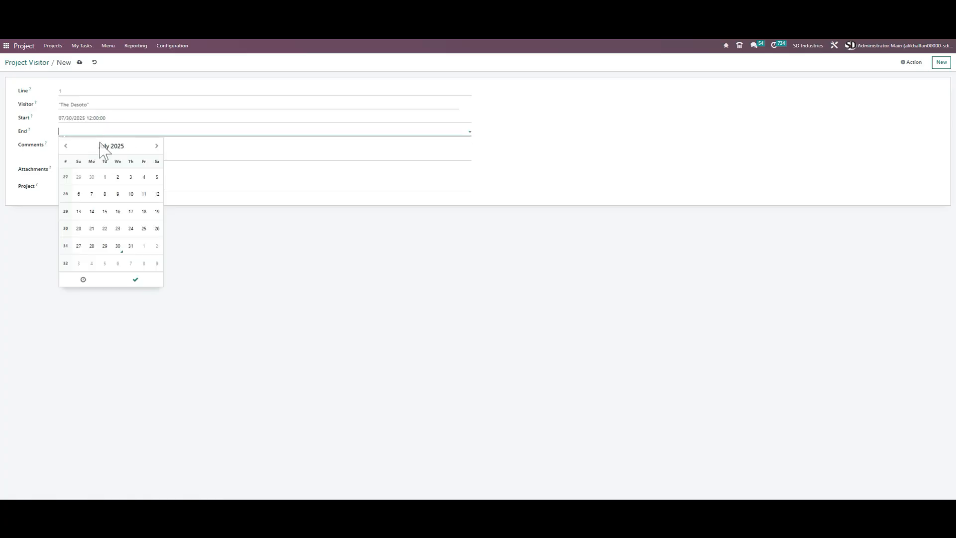
click(118, 246)
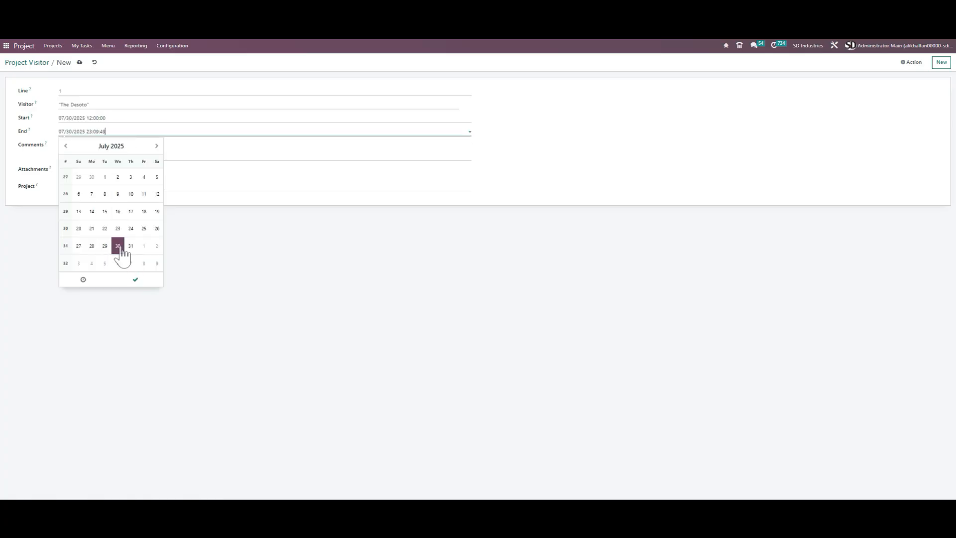
click(83, 279)
click(71, 220)
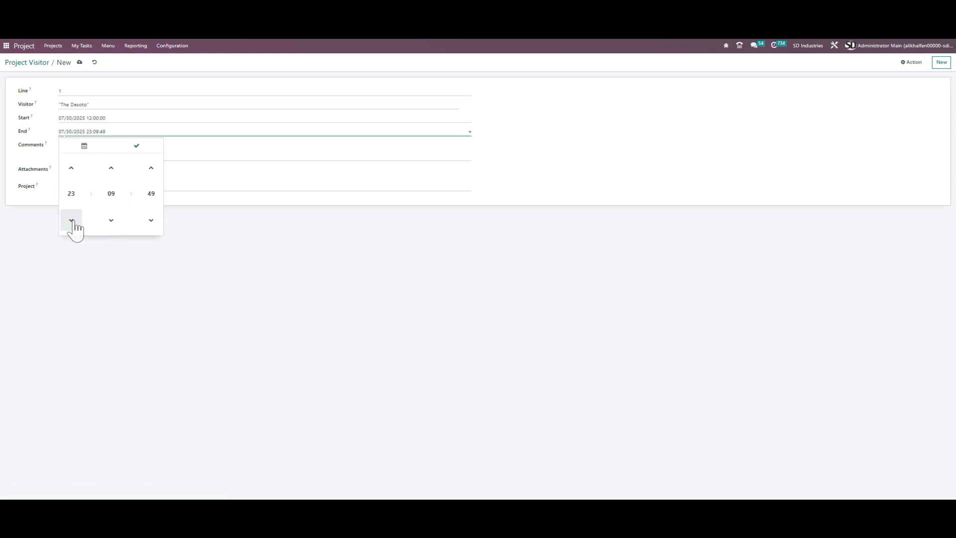
click(111, 194)
click(72, 164)
click(150, 195)
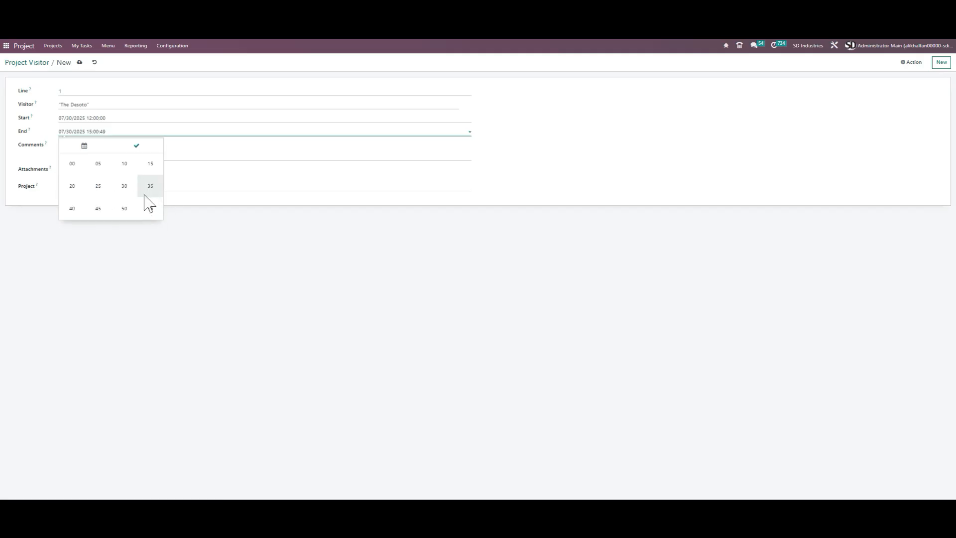
click(71, 164)
click(73, 146)
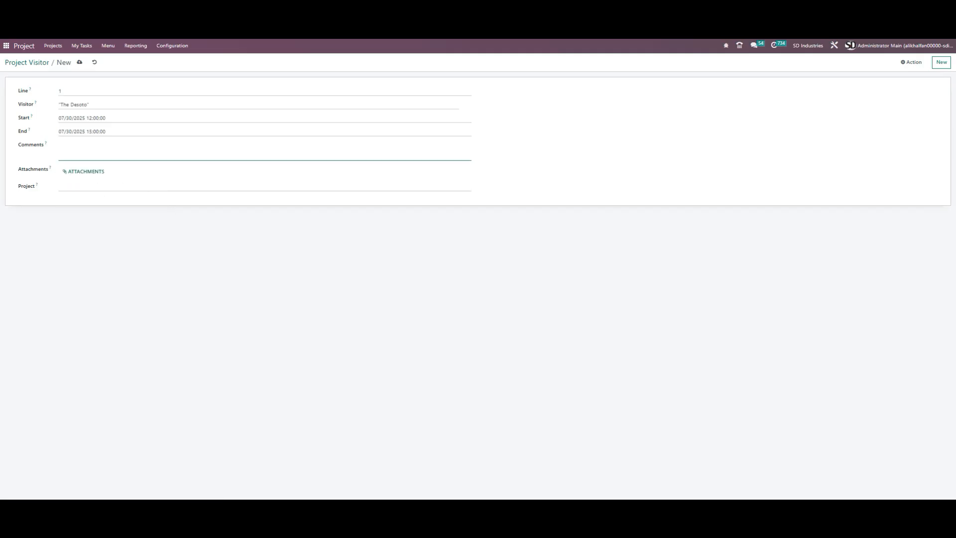
Assign the visitor record to project (False) PRO-00038, then save it and return to the visitor list.
click(88, 173)
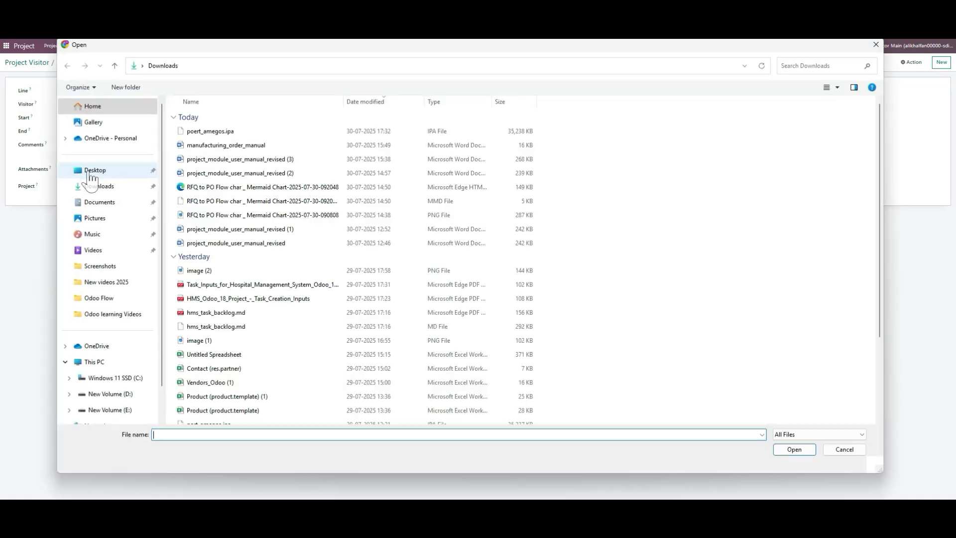
click(875, 44)
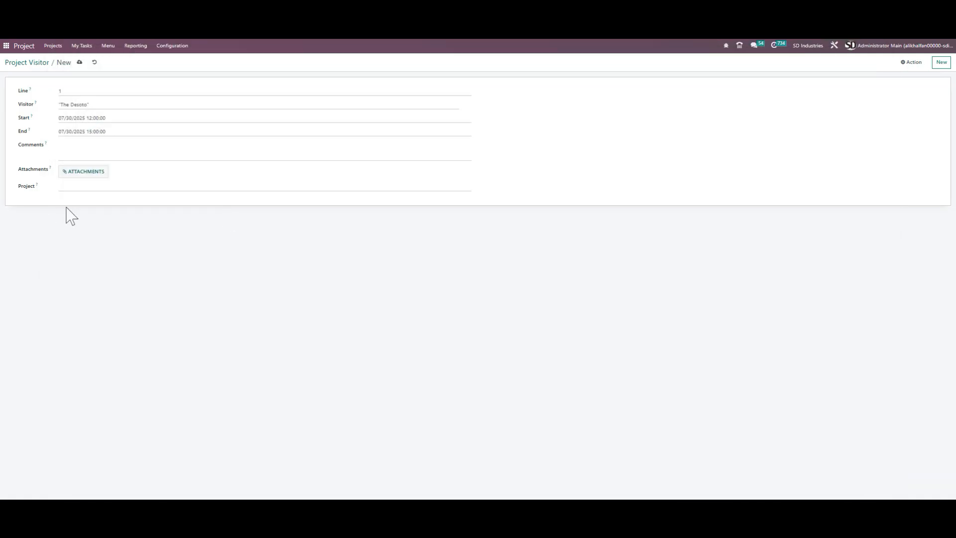
click(69, 187)
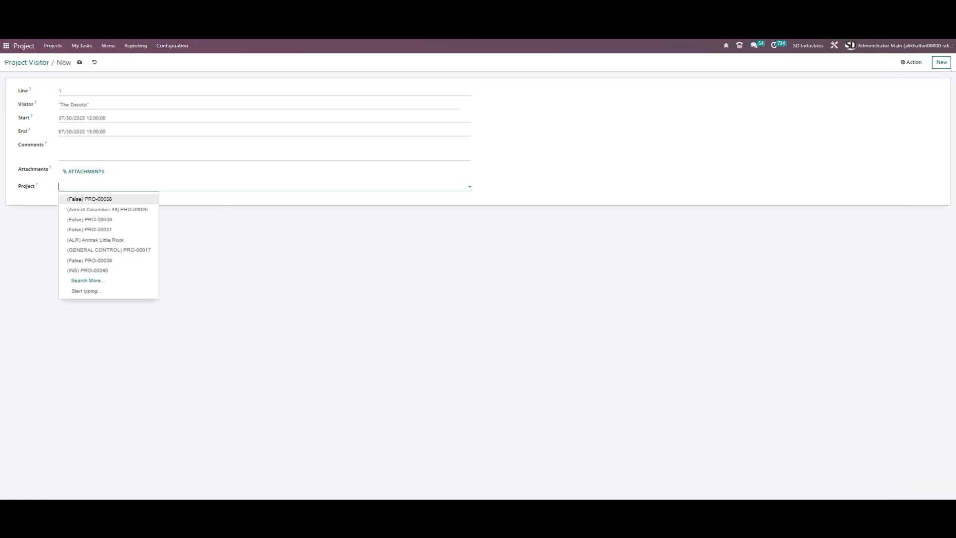
click(124, 199)
click(80, 63)
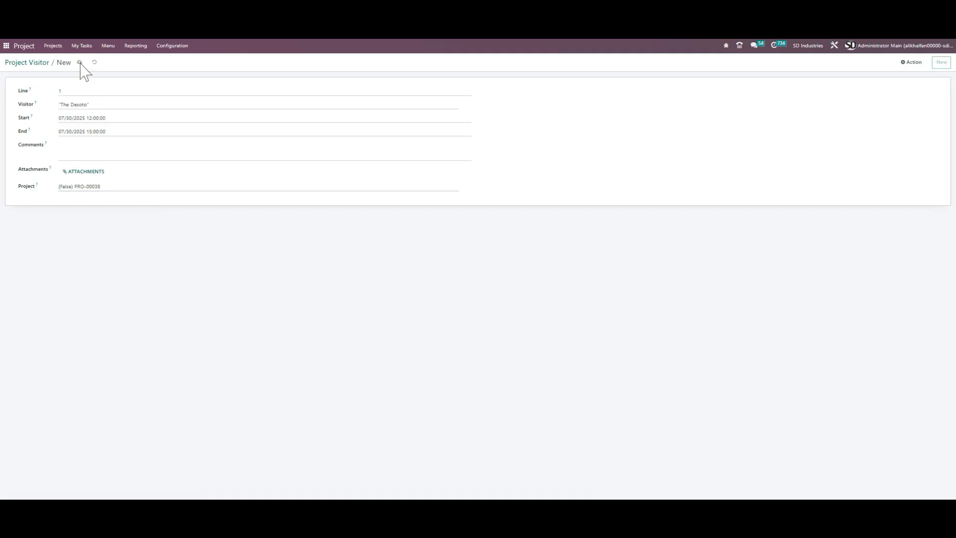
click(28, 64)
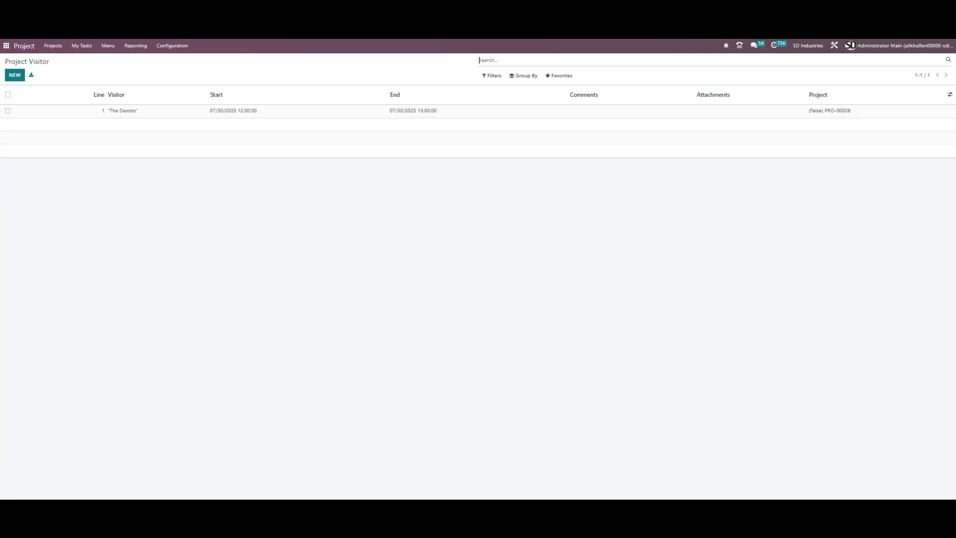
Start a new Safety Violation Accident record and assign it to project (False) PRO-00038.
click(109, 46)
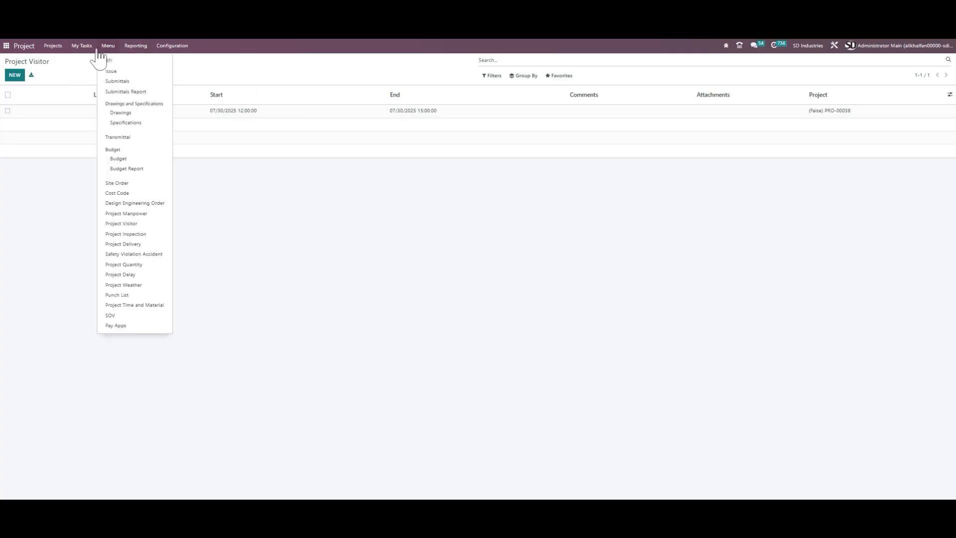
mouse_move(87, 46)
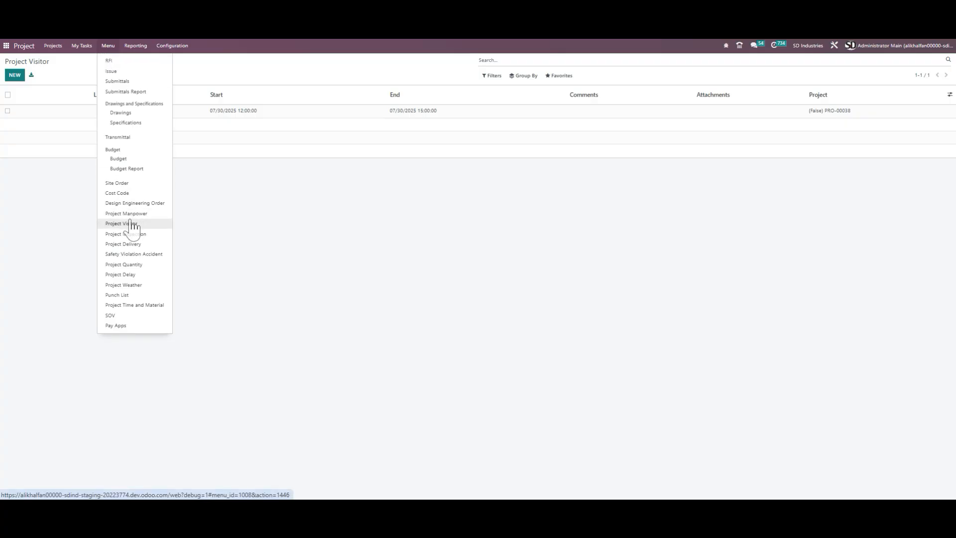
click(140, 253)
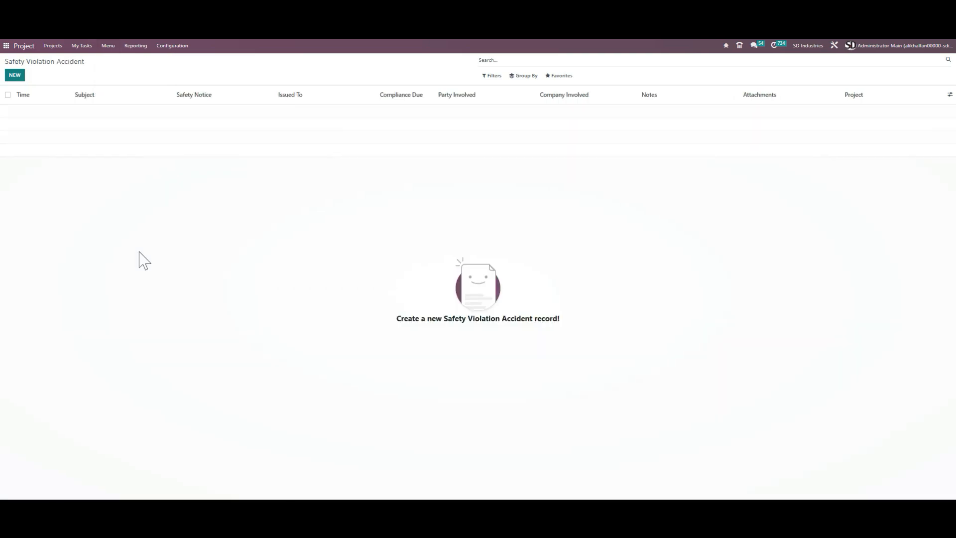
click(17, 76)
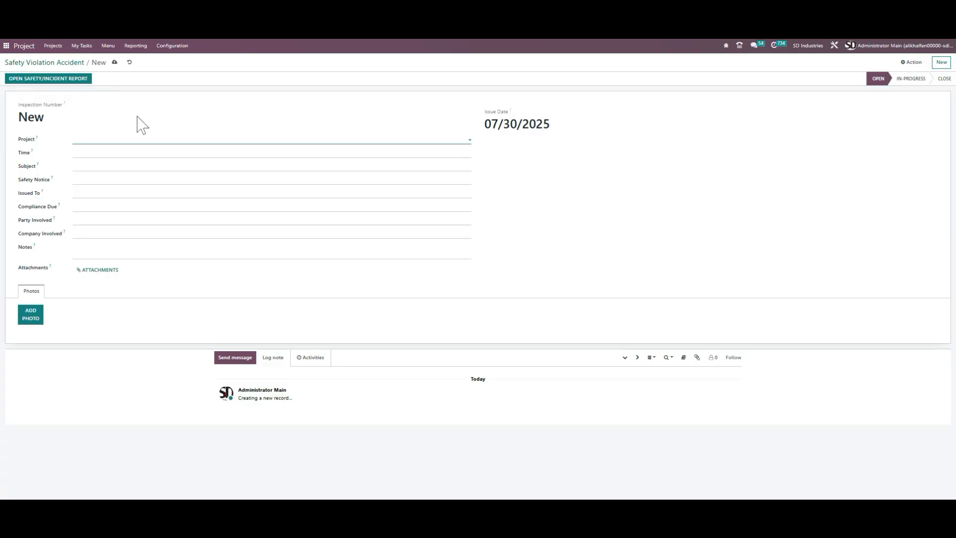
click(117, 140)
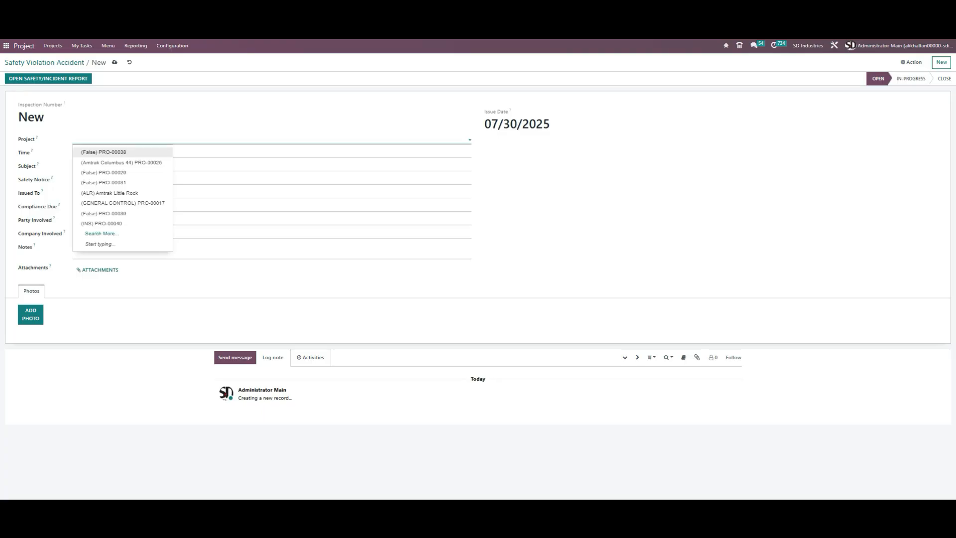
click(128, 153)
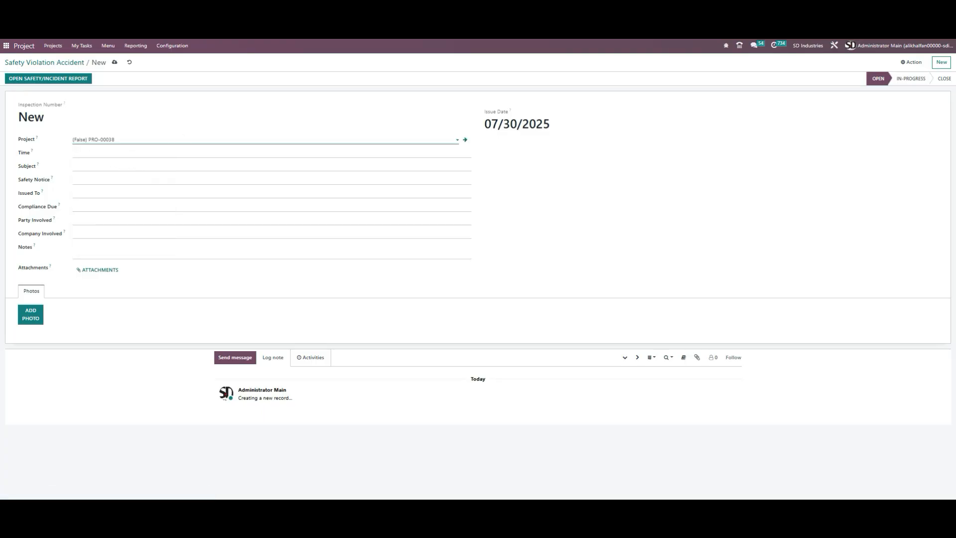
Set the safety record's time to 07/30/2025 14:11:08.
click(130, 153)
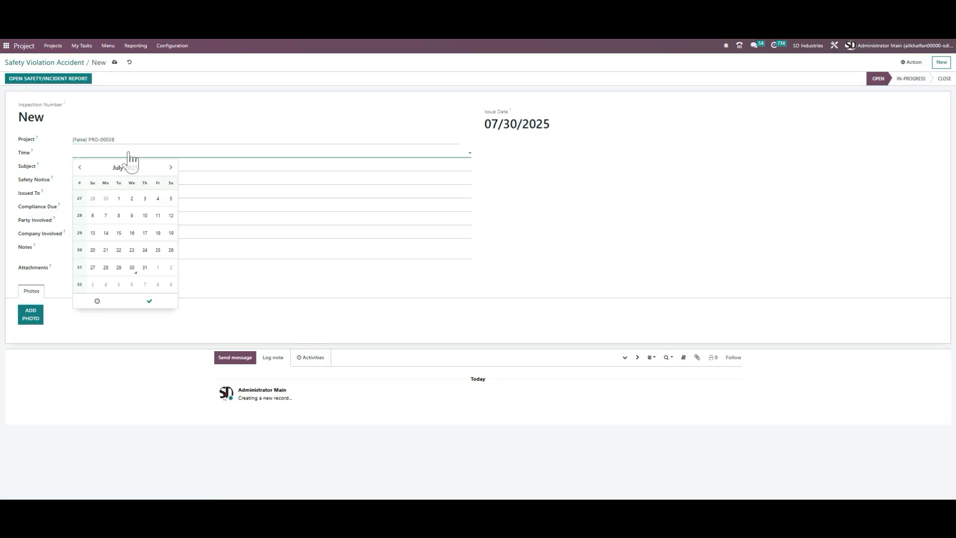
click(132, 233)
click(132, 267)
click(97, 301)
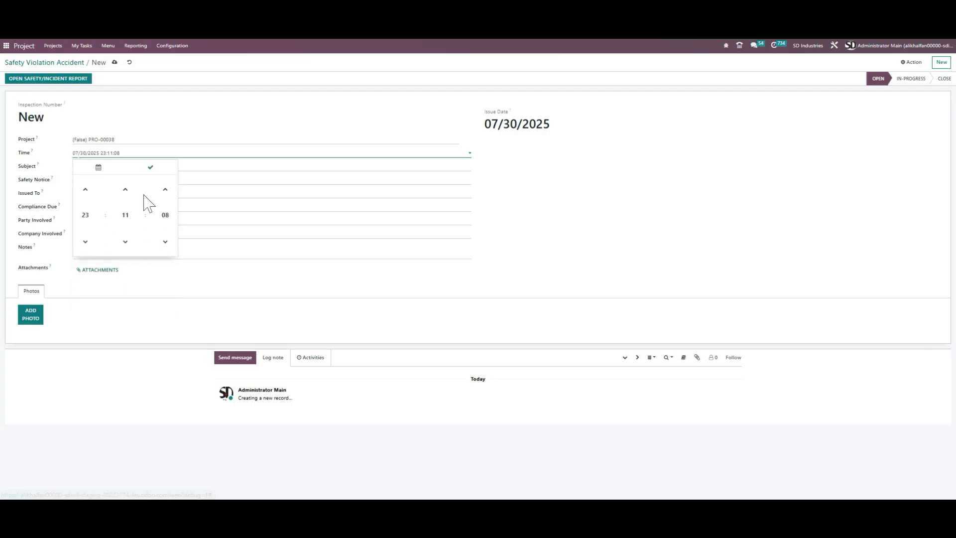
click(86, 216)
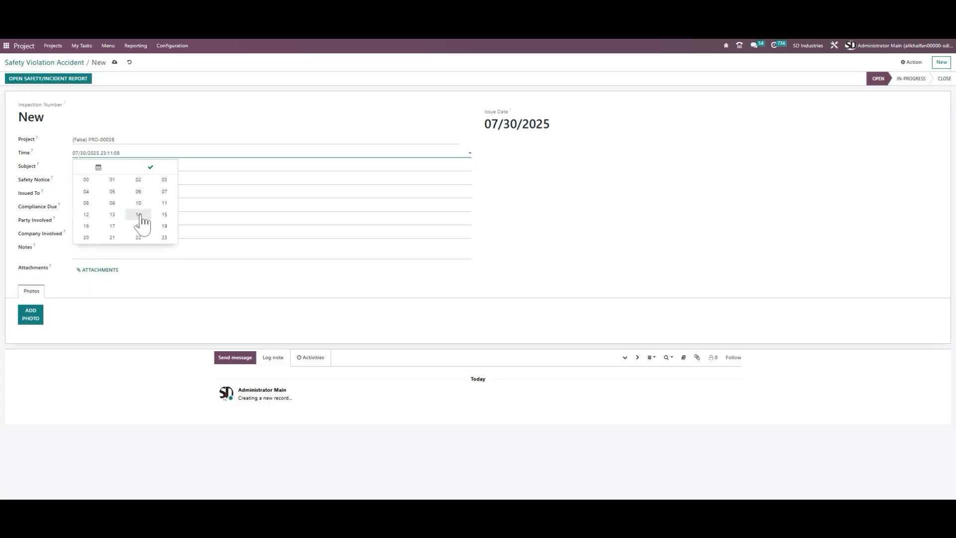
click(138, 214)
click(151, 168)
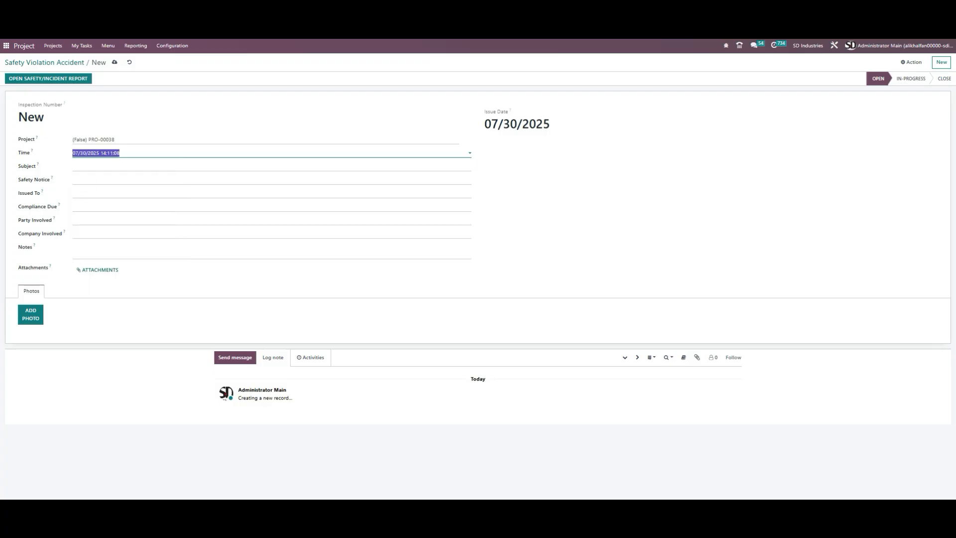
Issue the safety record to "The Desoto" and set its compliance due date to 07/30/2025.
click(151, 167)
click(150, 179)
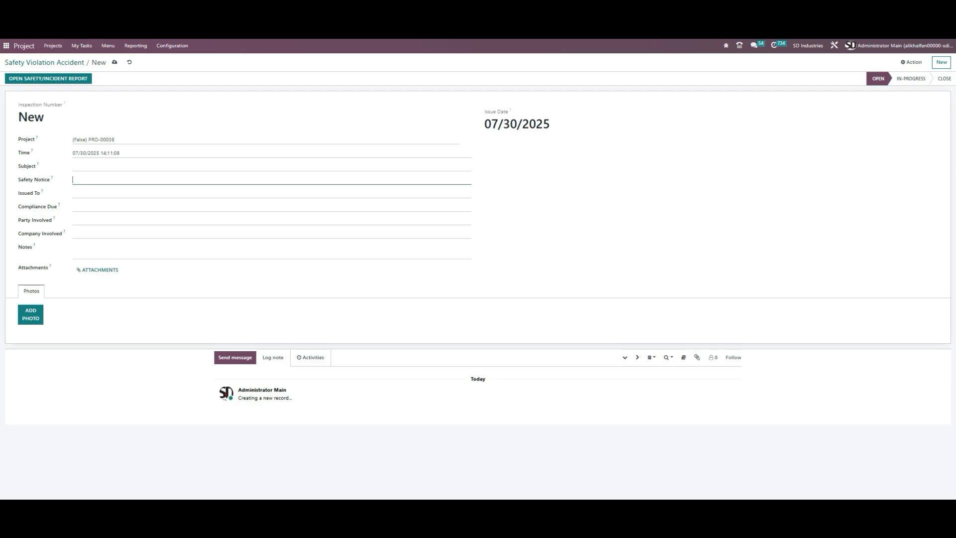
click(151, 193)
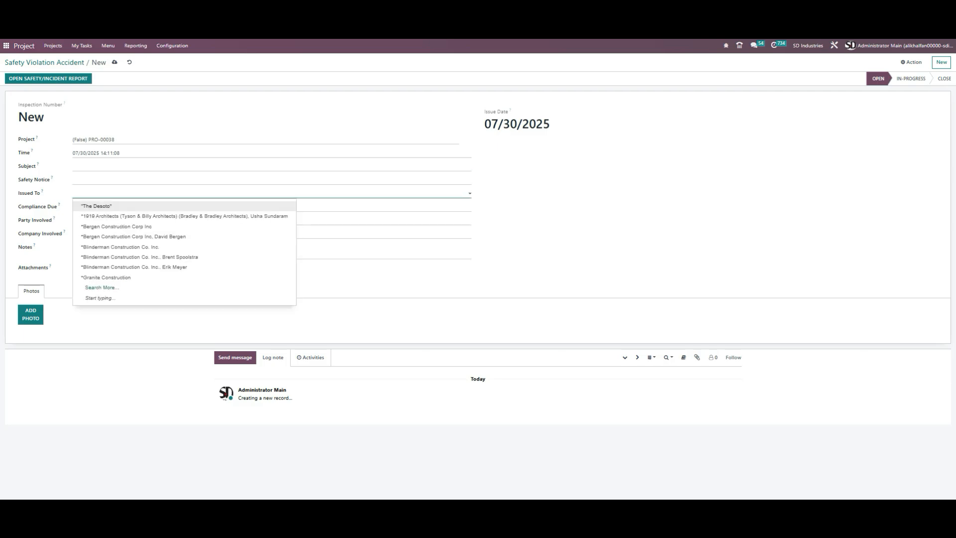
click(119, 207)
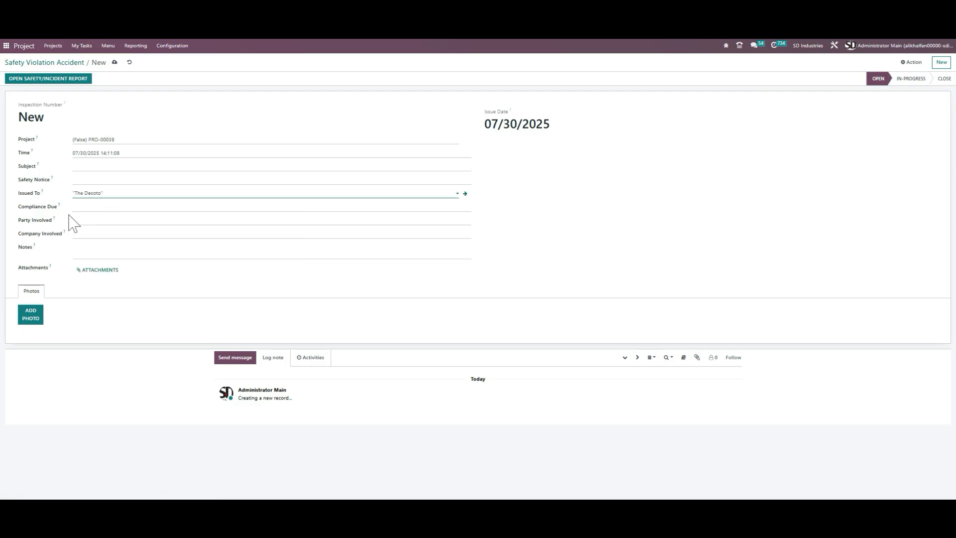
click(113, 207)
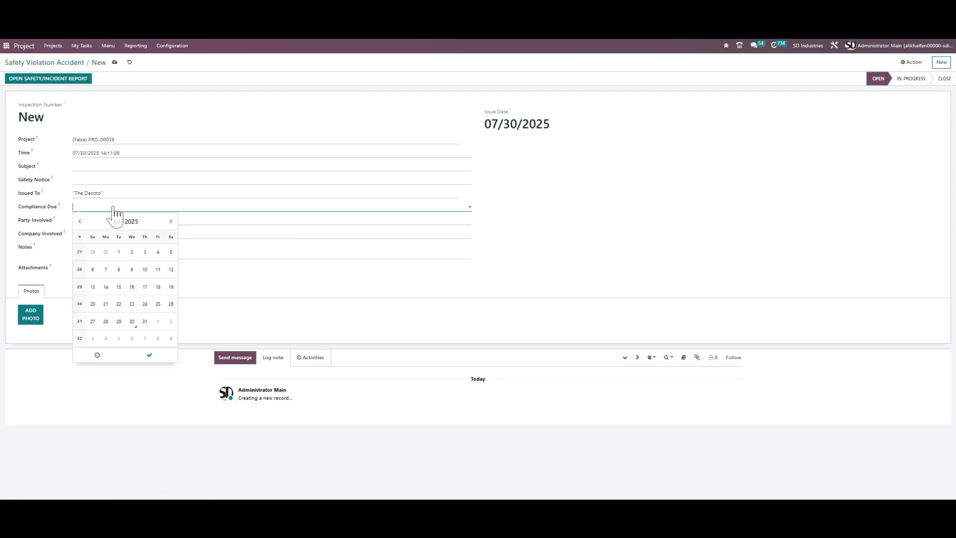
click(132, 322)
Choose the individual contact at Bergen Construction Corp Inc as the party involved and SD Industries as the company involved.
click(39, 220)
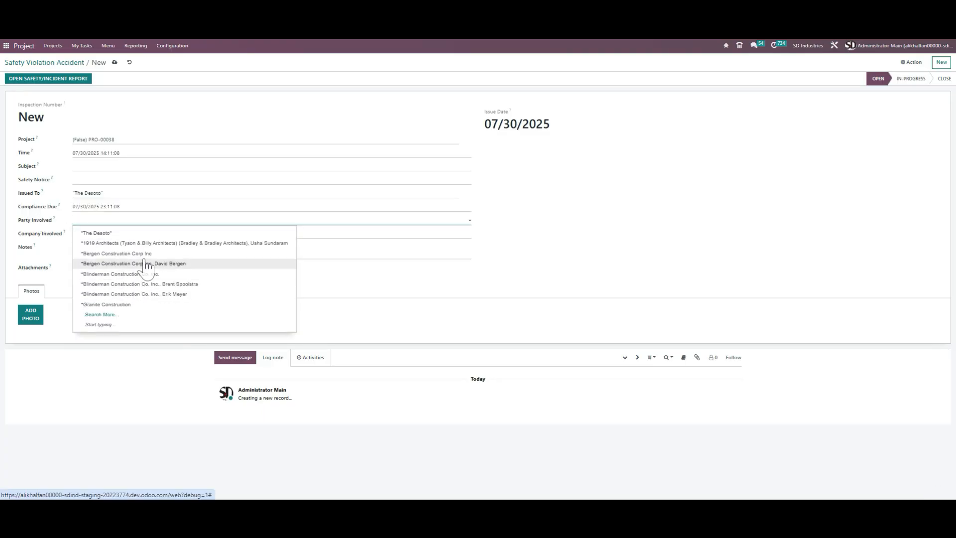
click(148, 264)
key(Tab)
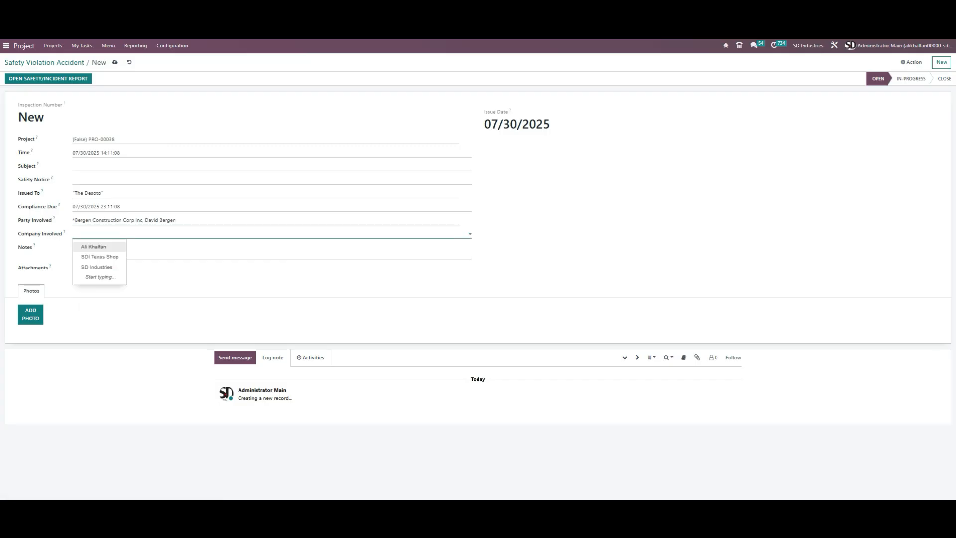
click(107, 267)
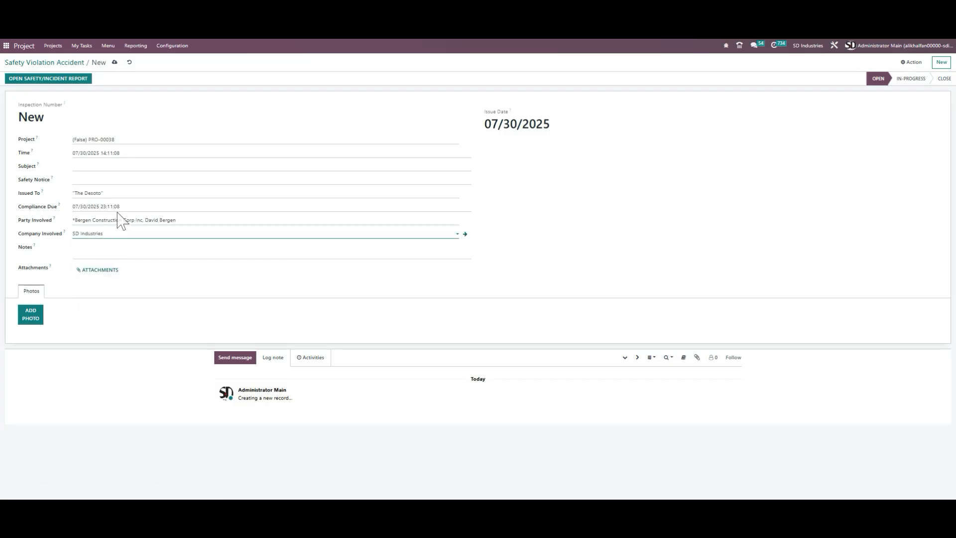
Save the safety record with empty notes and return to the Safety Violation Accident list.
key(Tab)
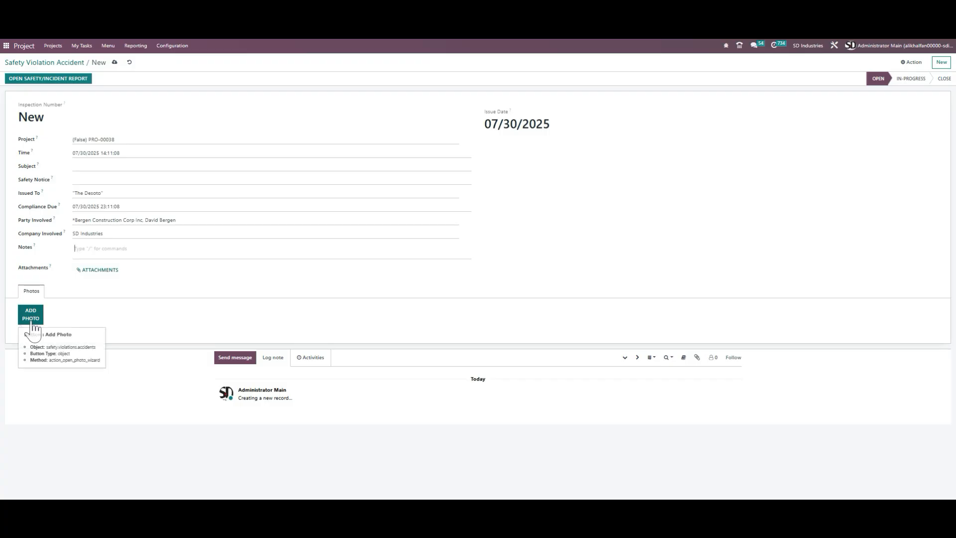
click(115, 63)
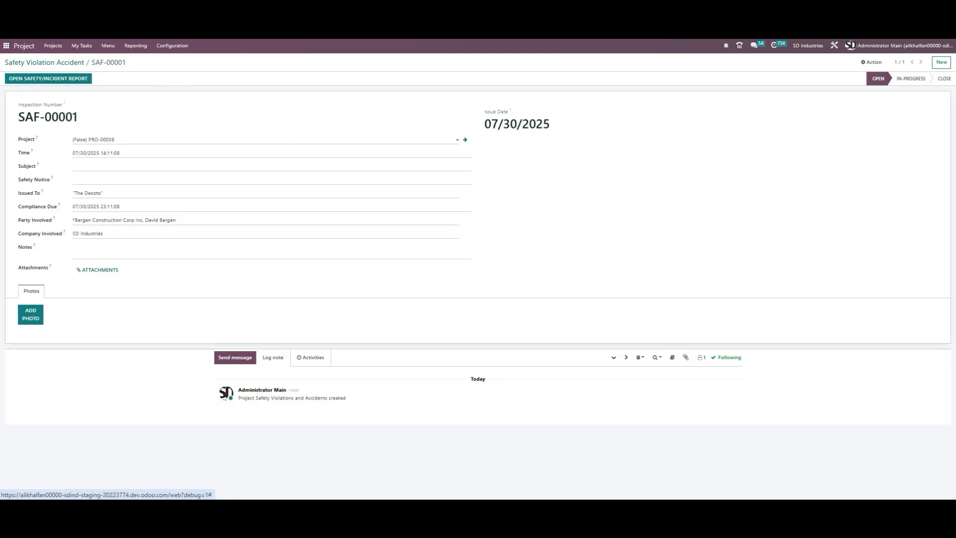
click(67, 64)
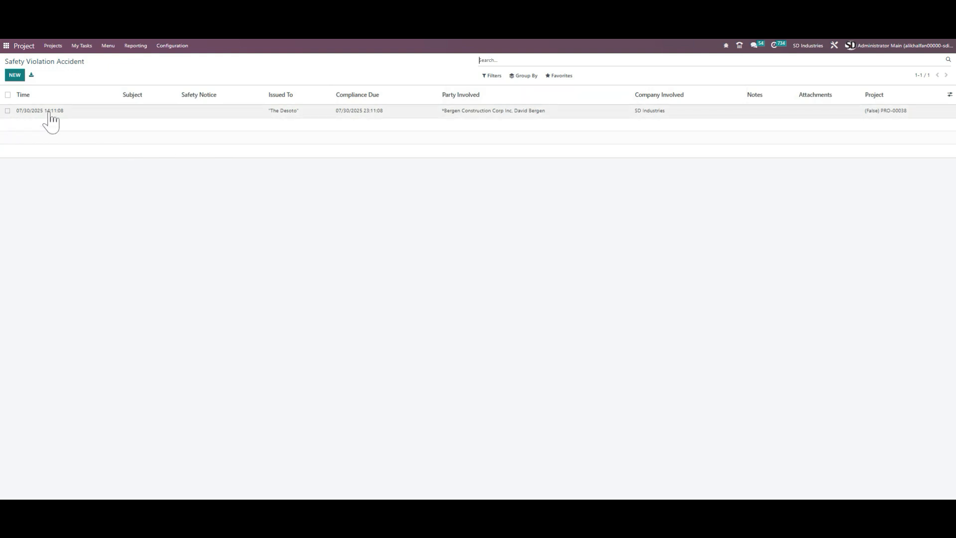
click(524, 84)
mouse_move(528, 91)
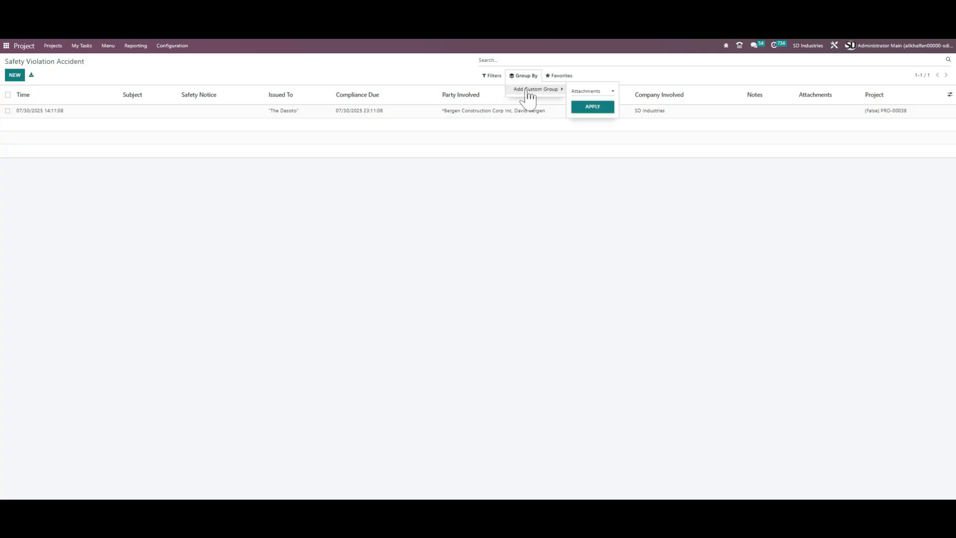
click(578, 91)
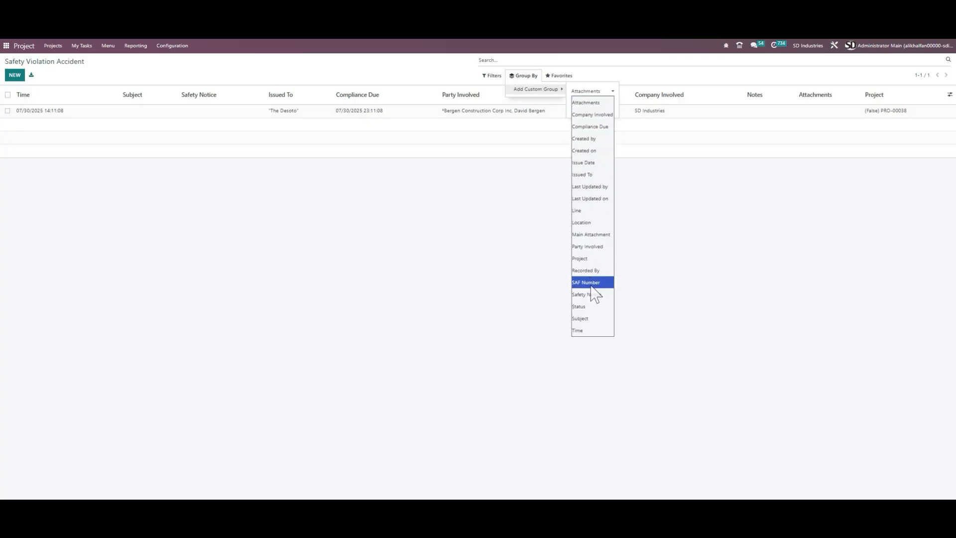
click(331, 219)
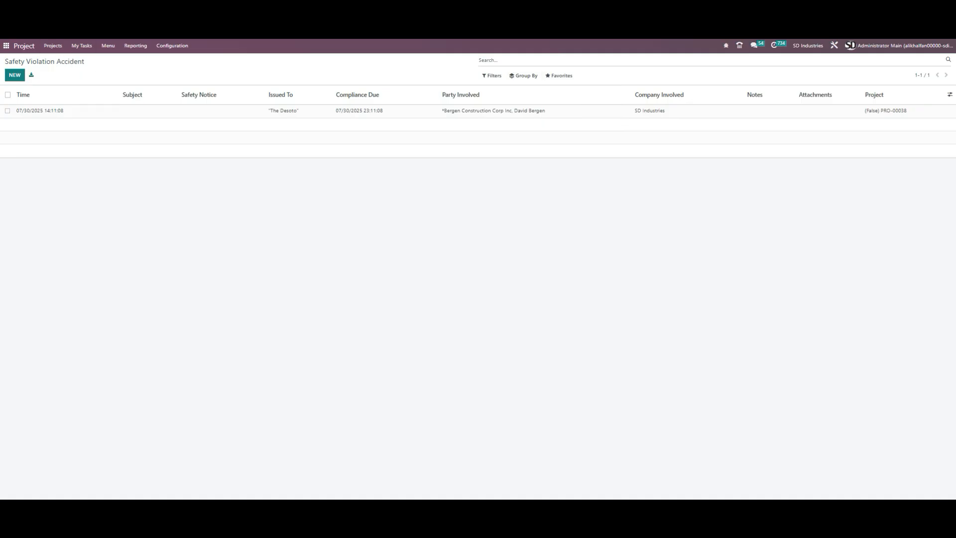
Open the Project Delay list and start a new delay record.
click(109, 48)
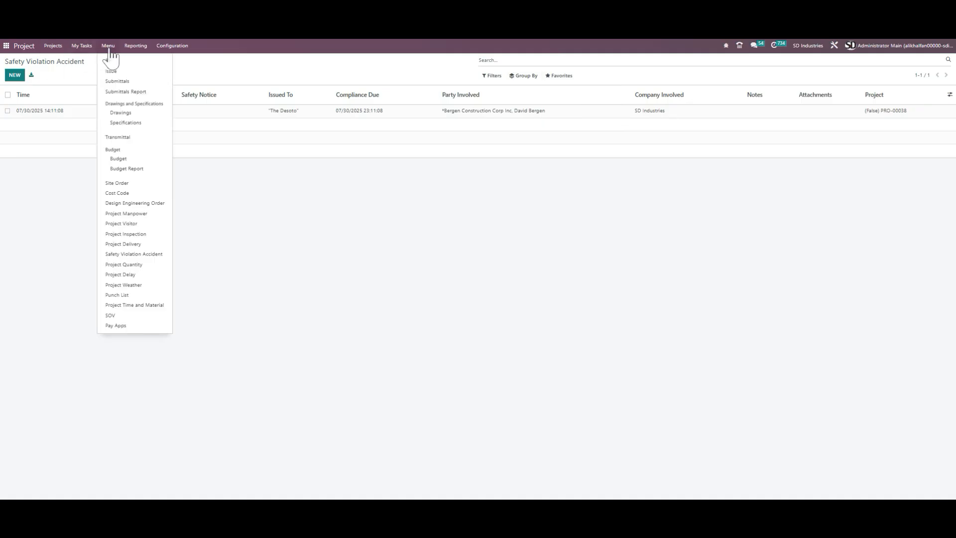
click(143, 277)
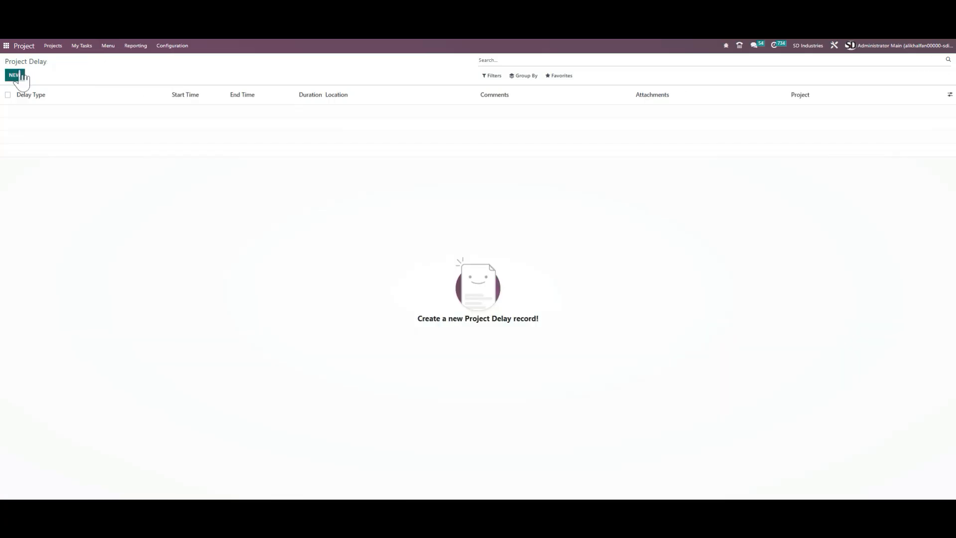
click(20, 75)
Set the delay record's type to Material.
click(83, 91)
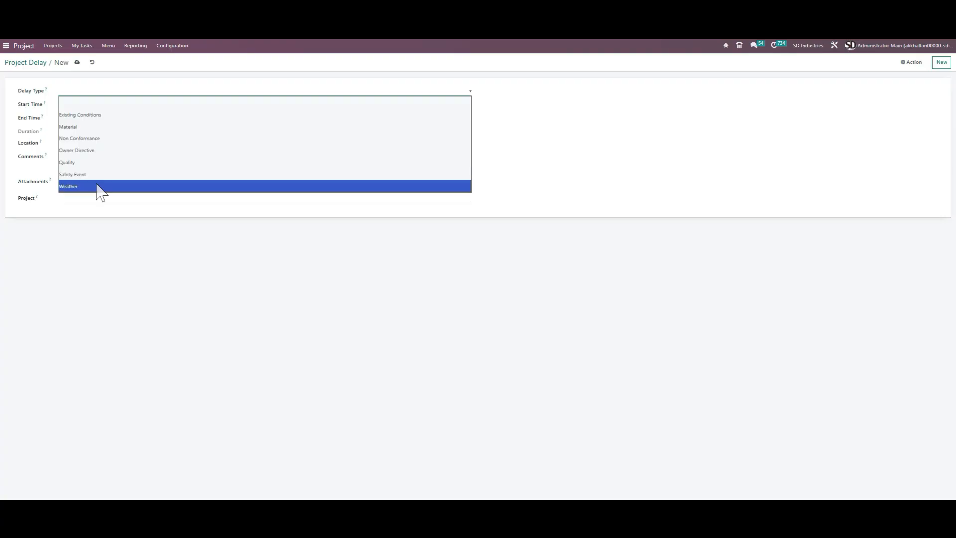
click(52, 94)
click(67, 94)
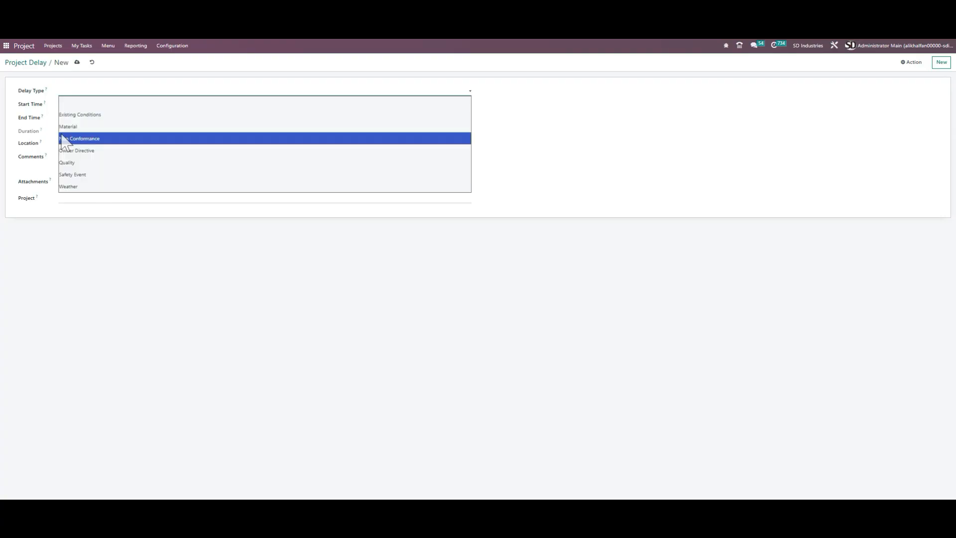
click(51, 104)
click(77, 92)
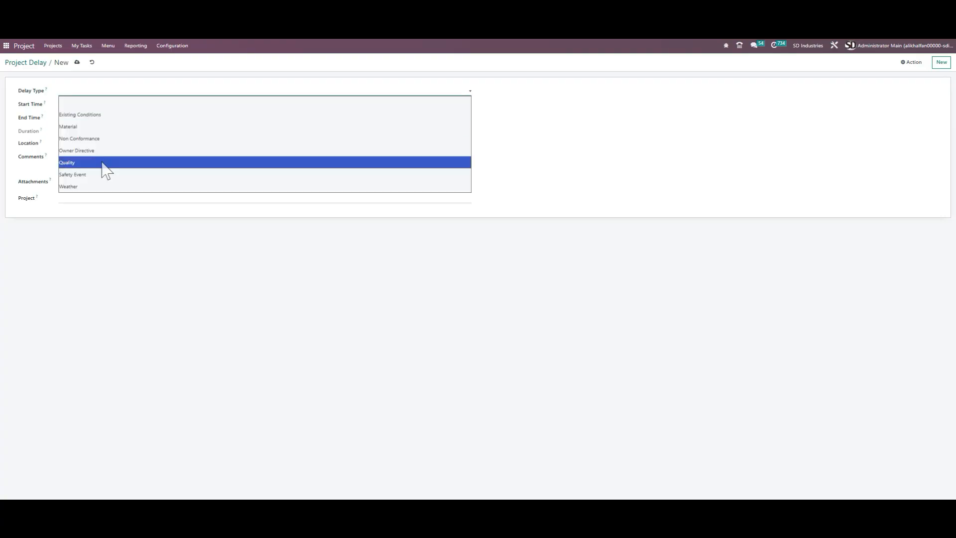
click(124, 126)
Set the delay record's start time to 07/30/2025 23:12:26.
click(92, 105)
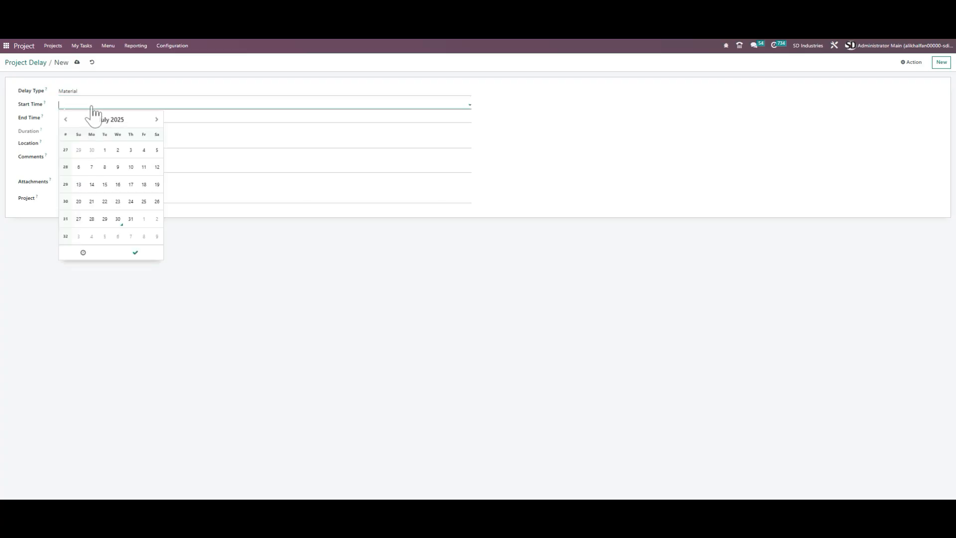
click(118, 220)
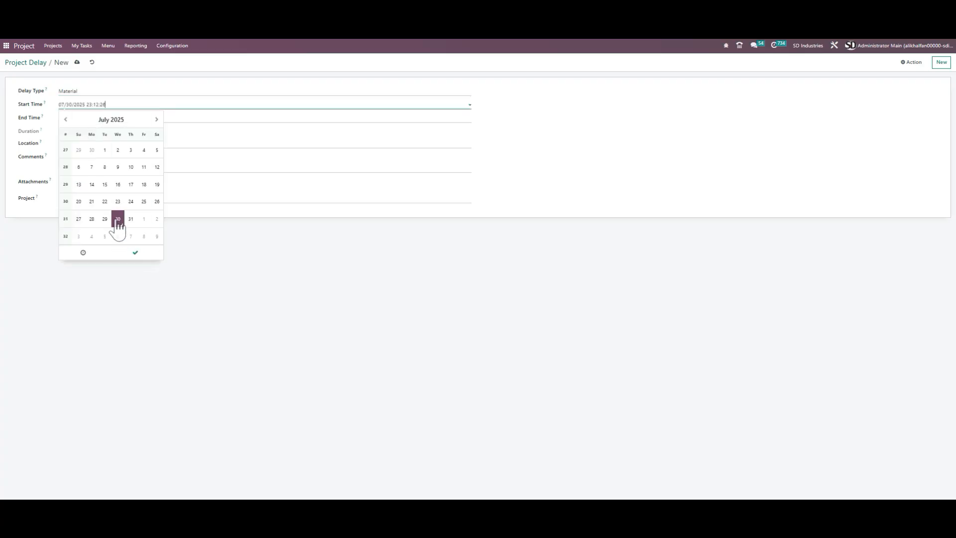
click(98, 253)
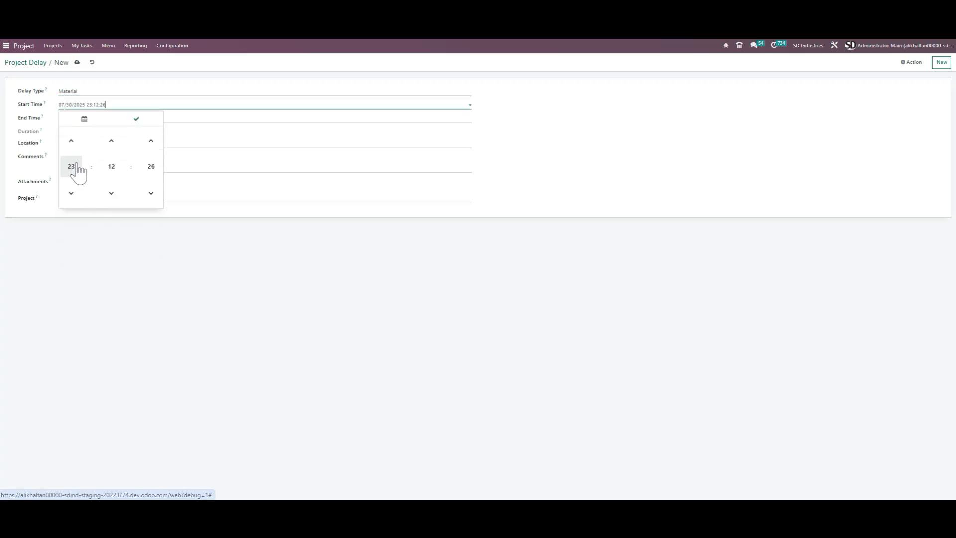
click(139, 120)
Set the delay record's end time to 07/31/2025 01:12:54.
click(102, 119)
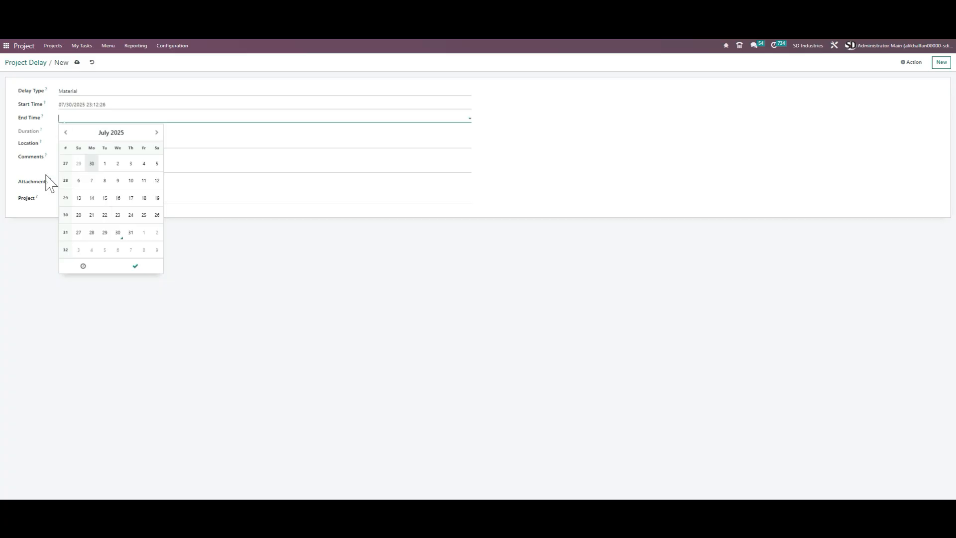
click(84, 266)
click(74, 153)
click(74, 153)
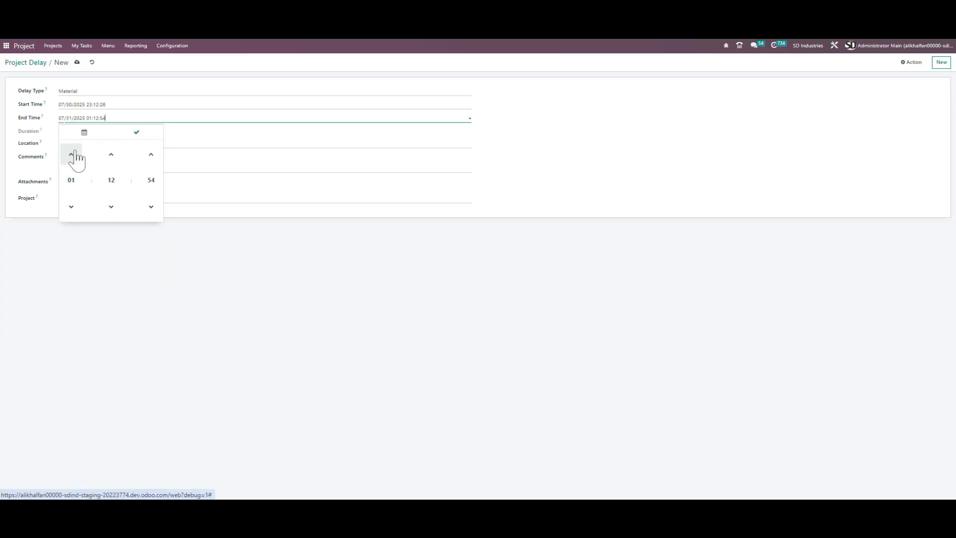
click(136, 132)
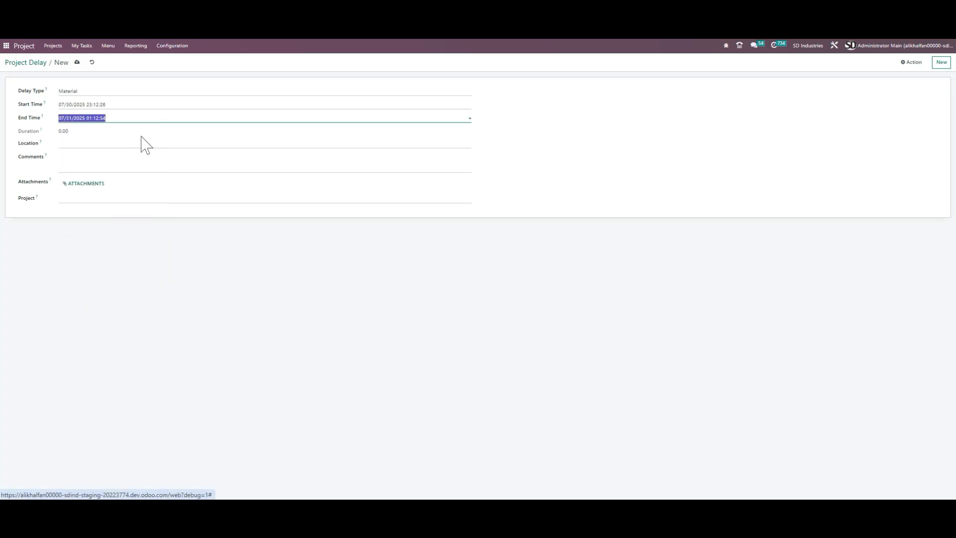
click(81, 143)
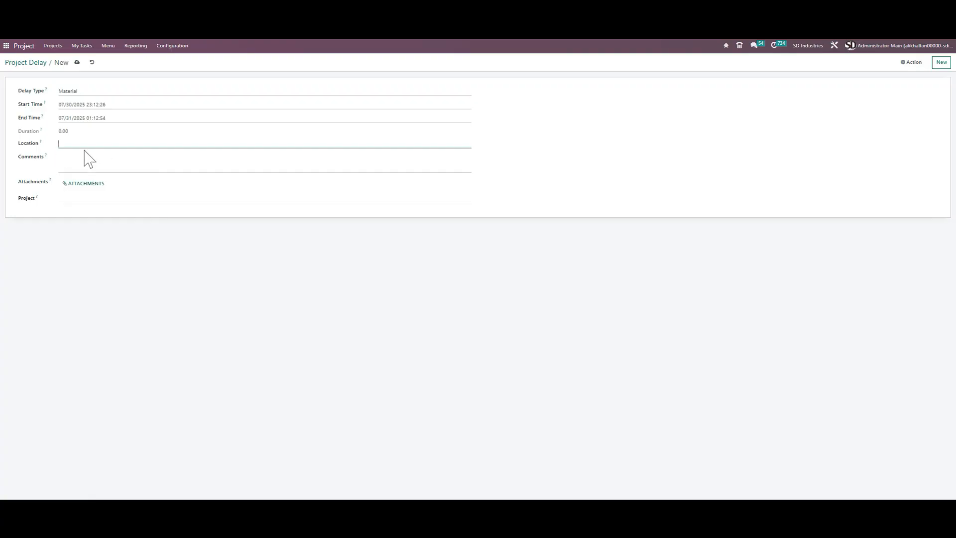
key(Tab)
click(85, 184)
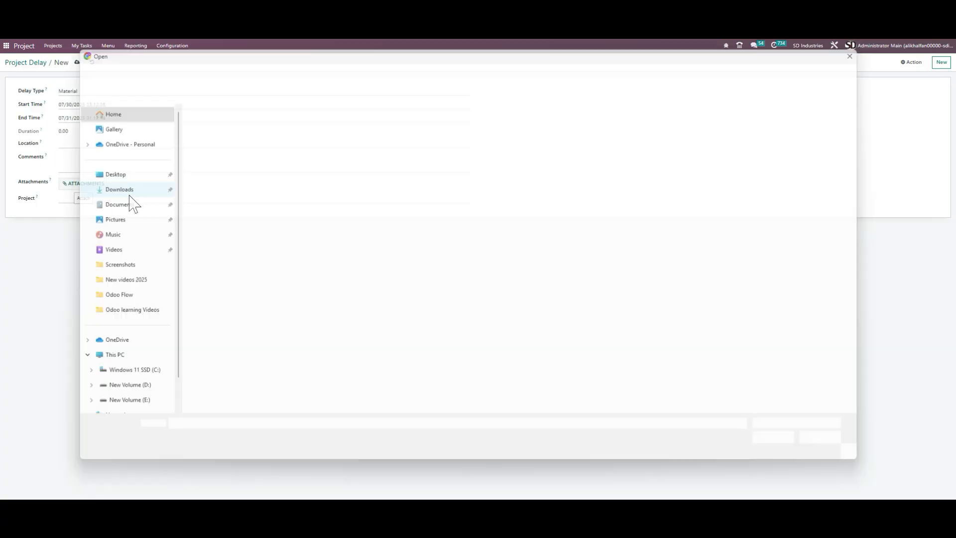
click(875, 44)
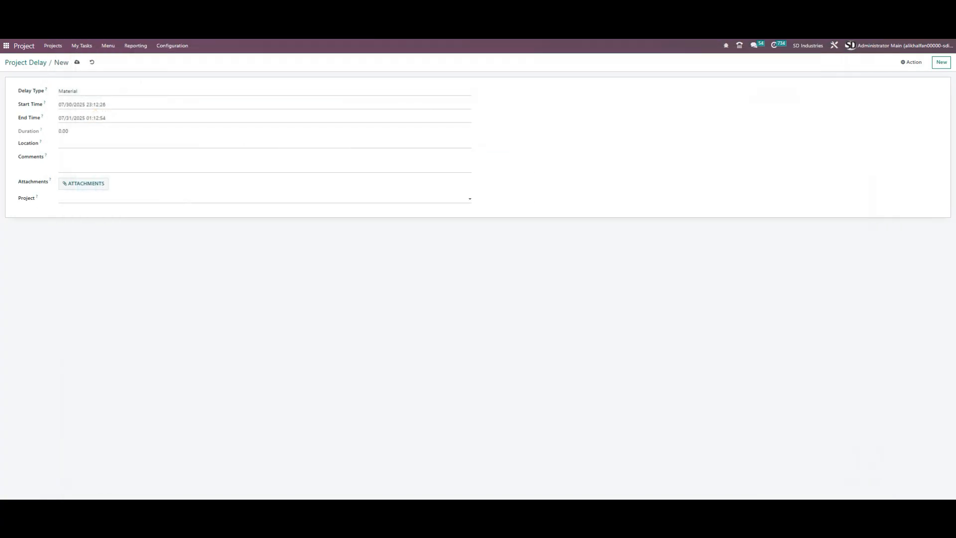
Assign the delay to project (False) PRO-00038, save the record and return to the Project Delay list.
click(167, 198)
click(122, 211)
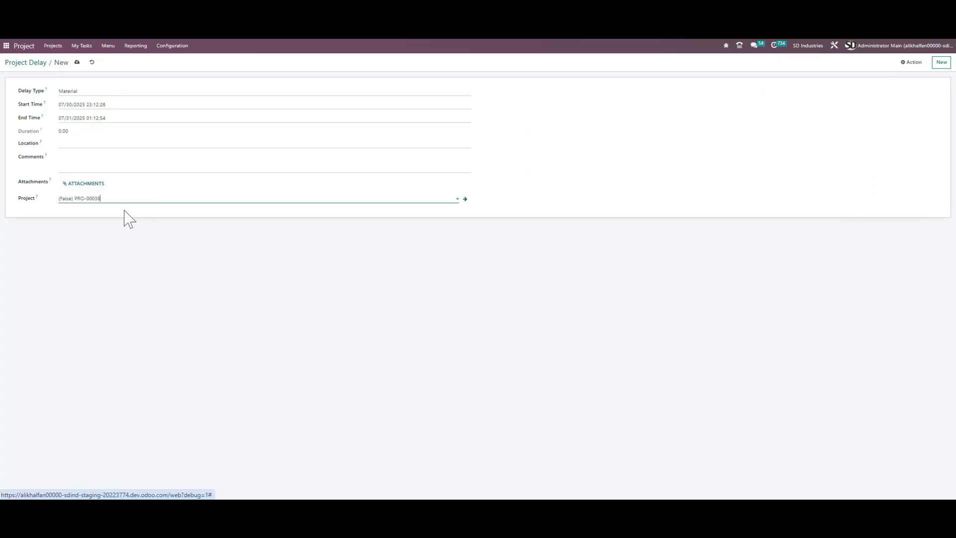
click(77, 62)
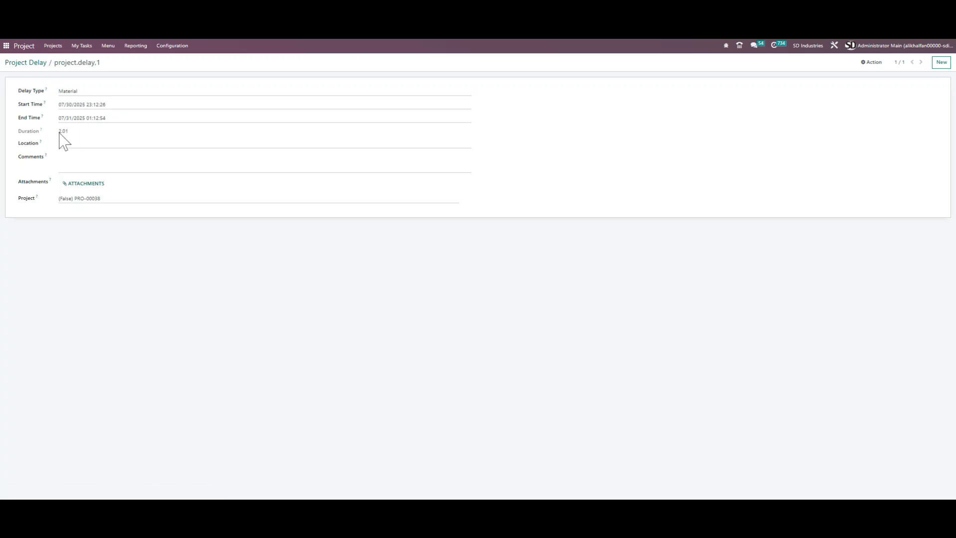
click(29, 61)
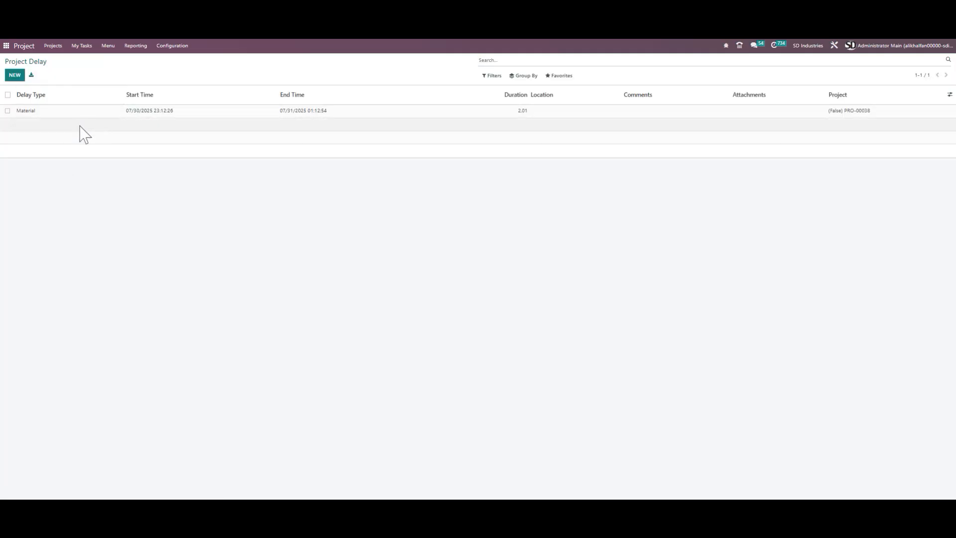
Open the Project Weather list and start a new weather record.
click(109, 45)
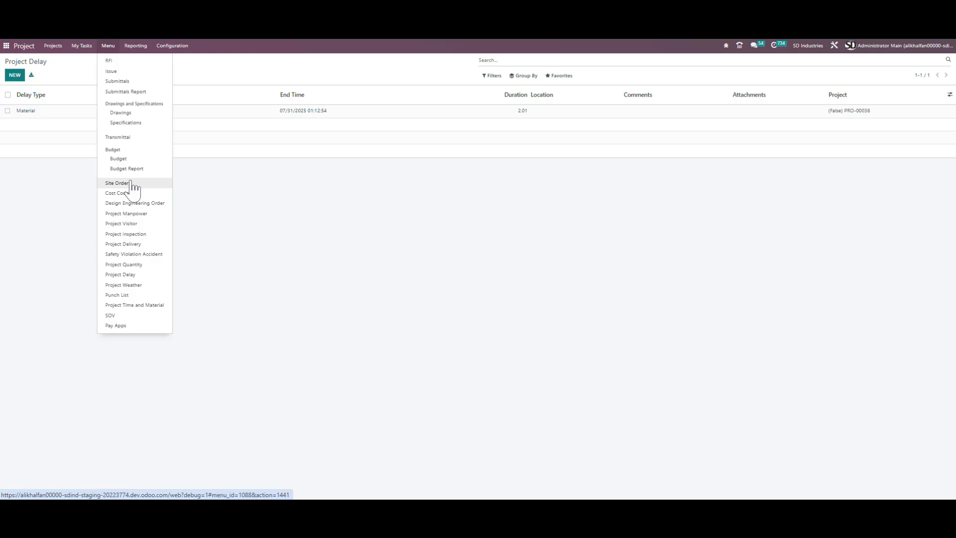
click(363, 216)
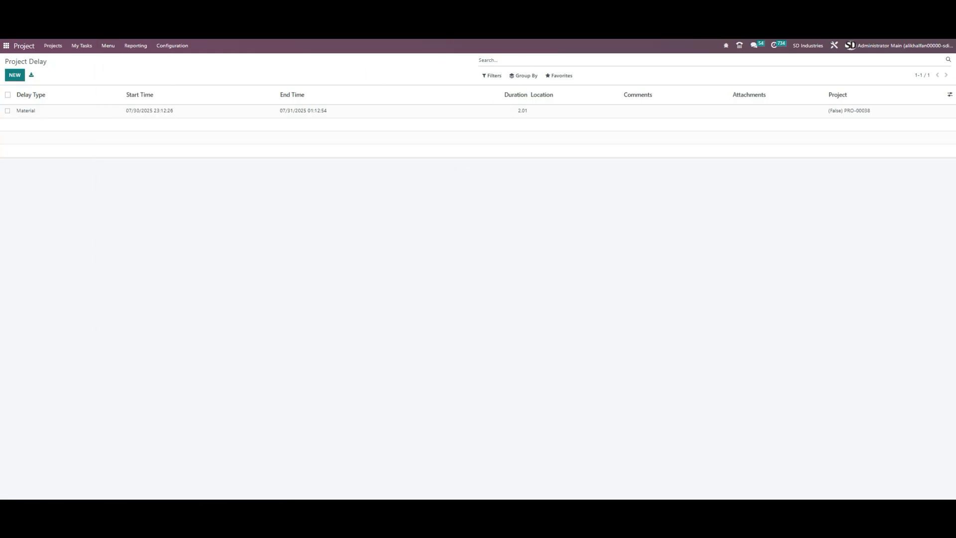
click(83, 49)
click(108, 45)
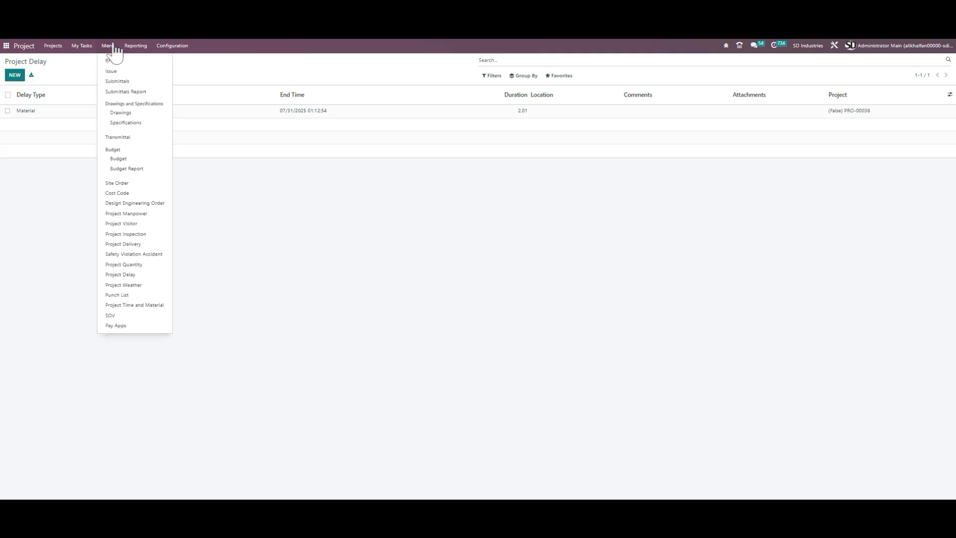
click(137, 287)
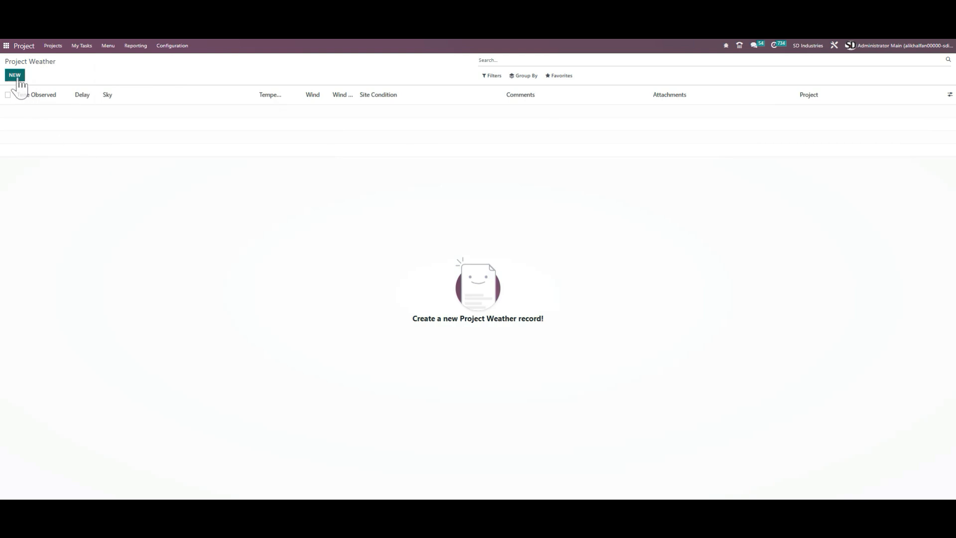
click(15, 75)
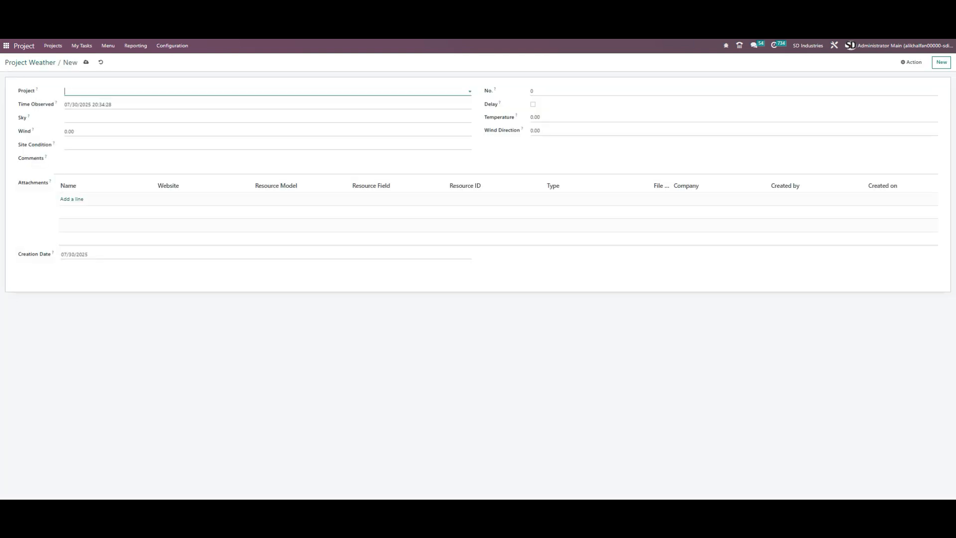
Assign the weather record to project (False) PRO-00038, with the sky set to Clear and the site condition to Dry.
click(140, 105)
click(142, 119)
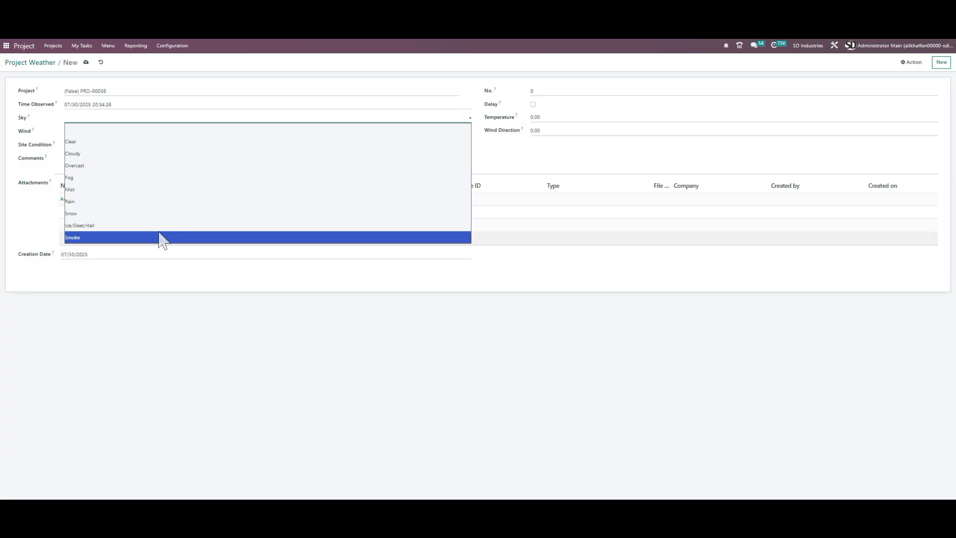
click(182, 142)
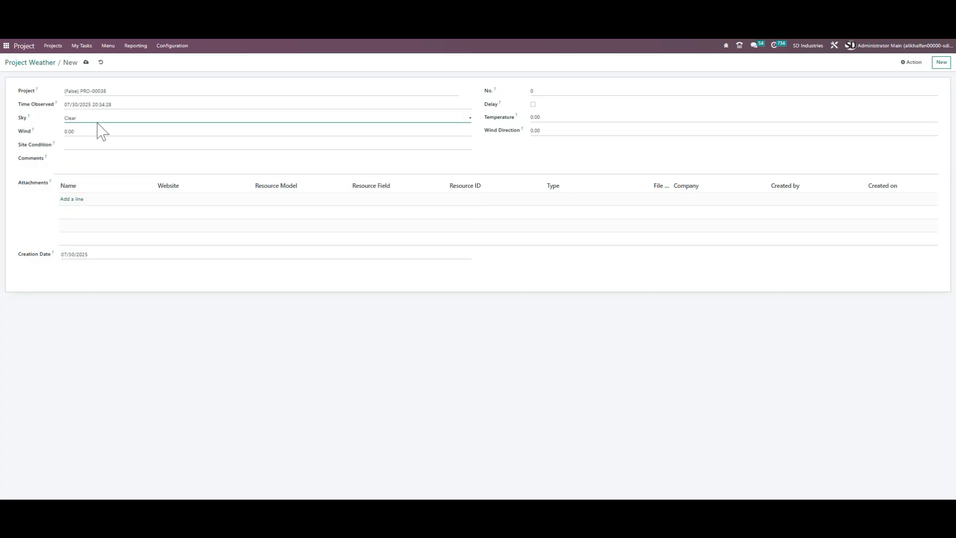
click(75, 132)
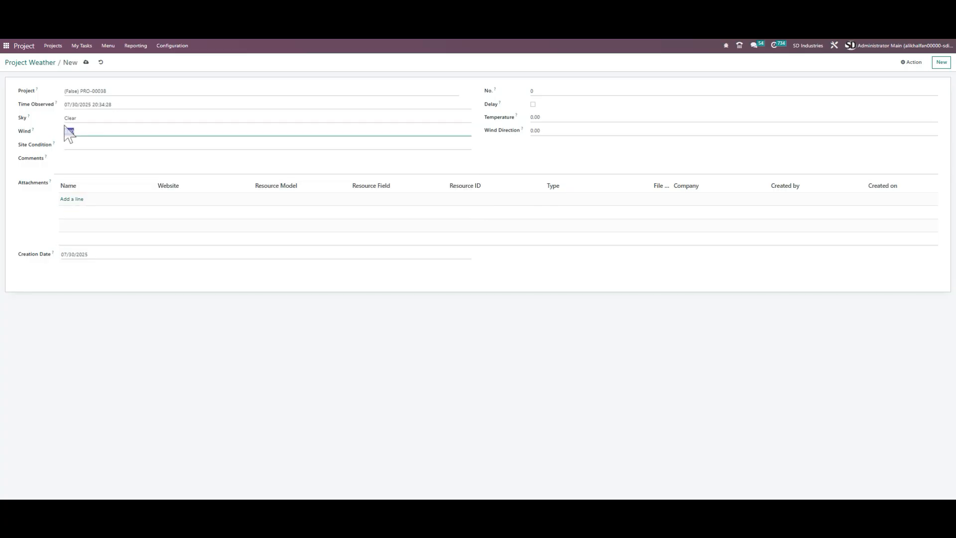
click(104, 149)
click(122, 167)
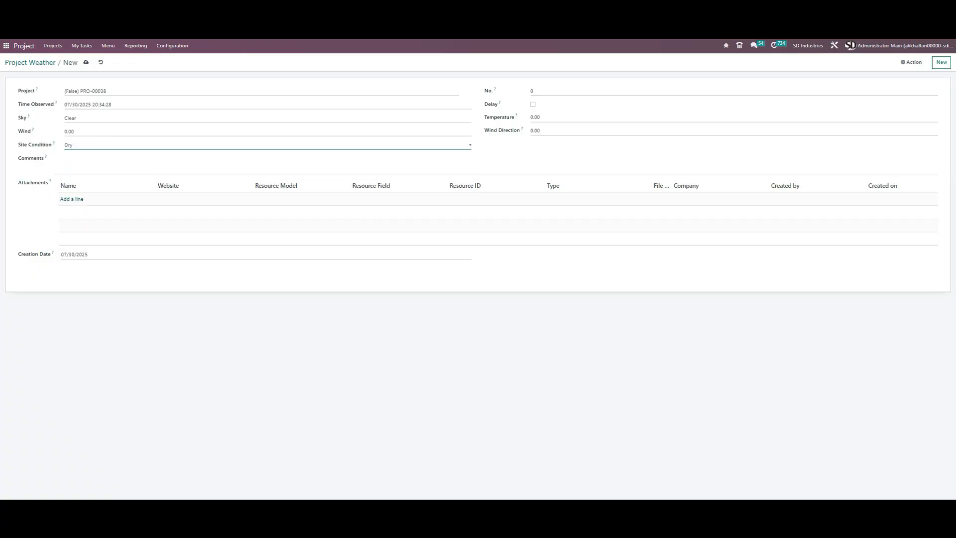
click(109, 164)
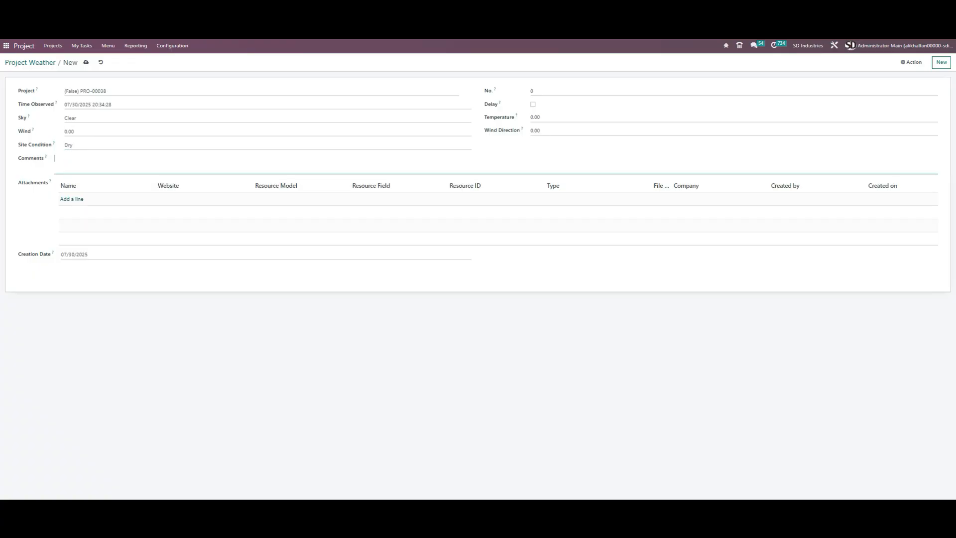
Mark the weather record as a delay.
drag(539, 91, 514, 85)
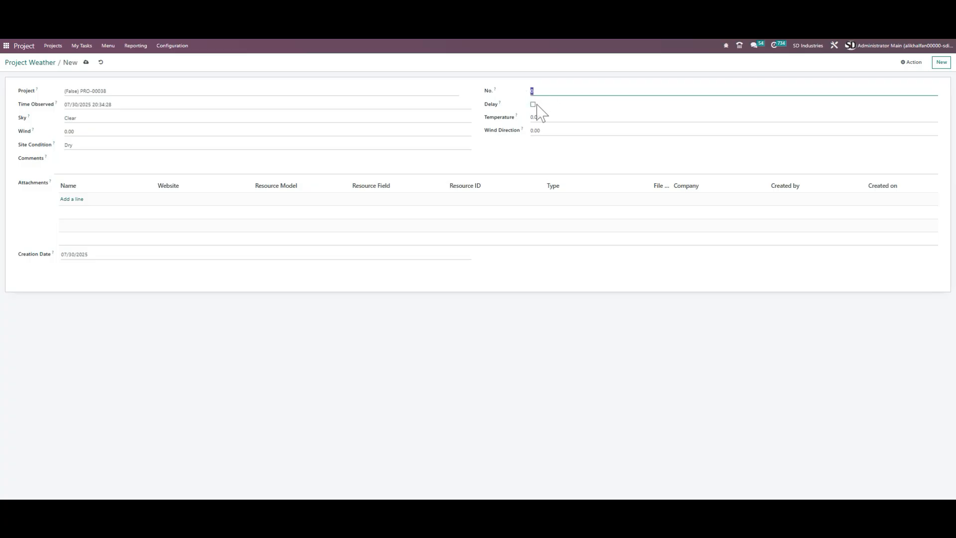
click(533, 105)
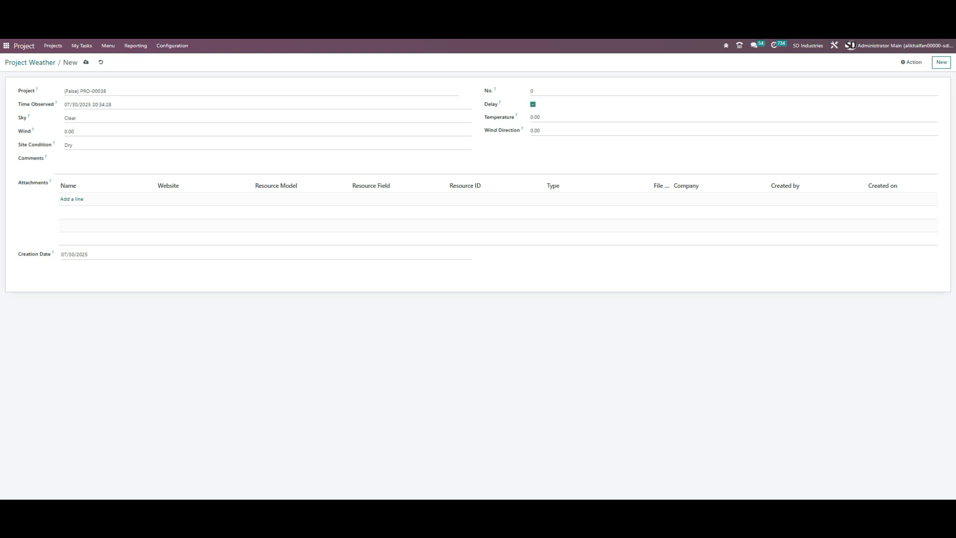
key(Tab)
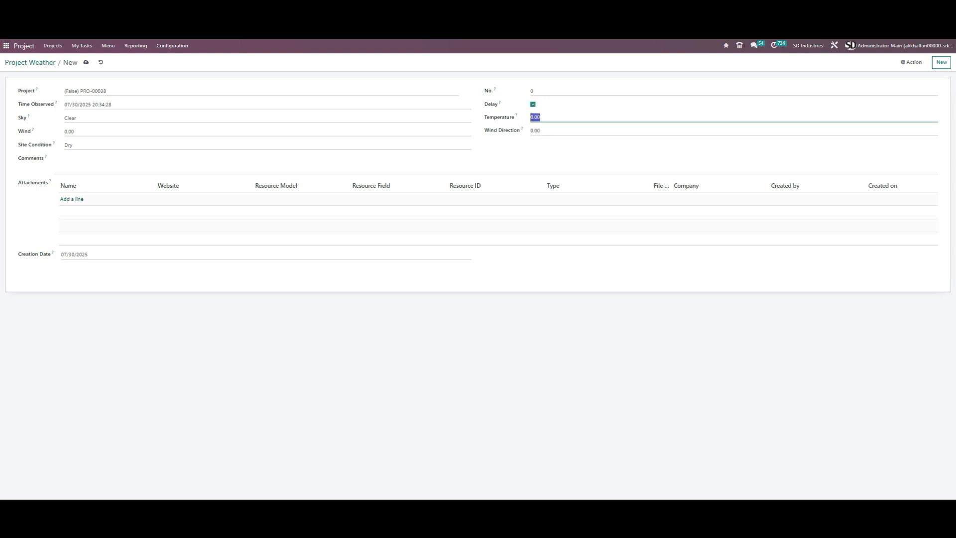
key(Tab)
key(Tab)
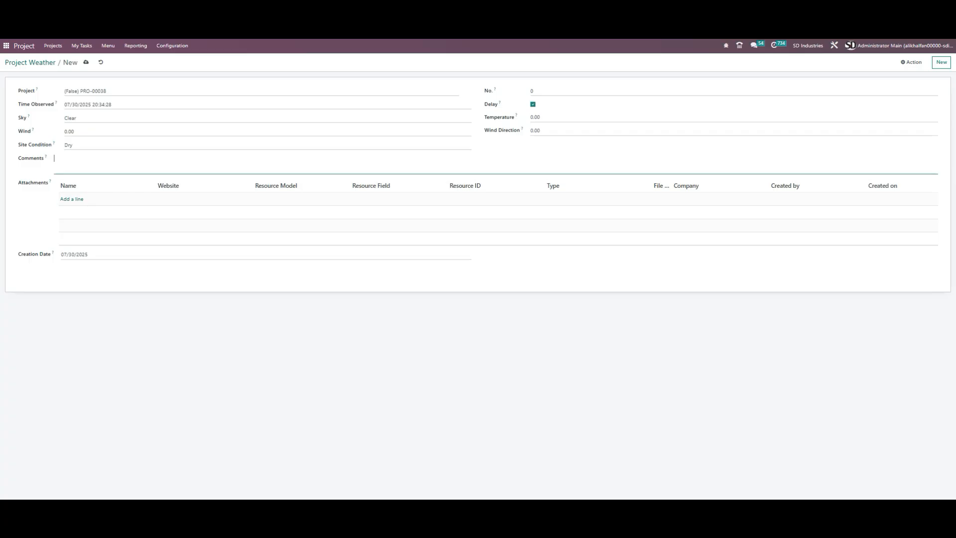
Save the weather record without attachments and return to the Project Weather list.
click(76, 201)
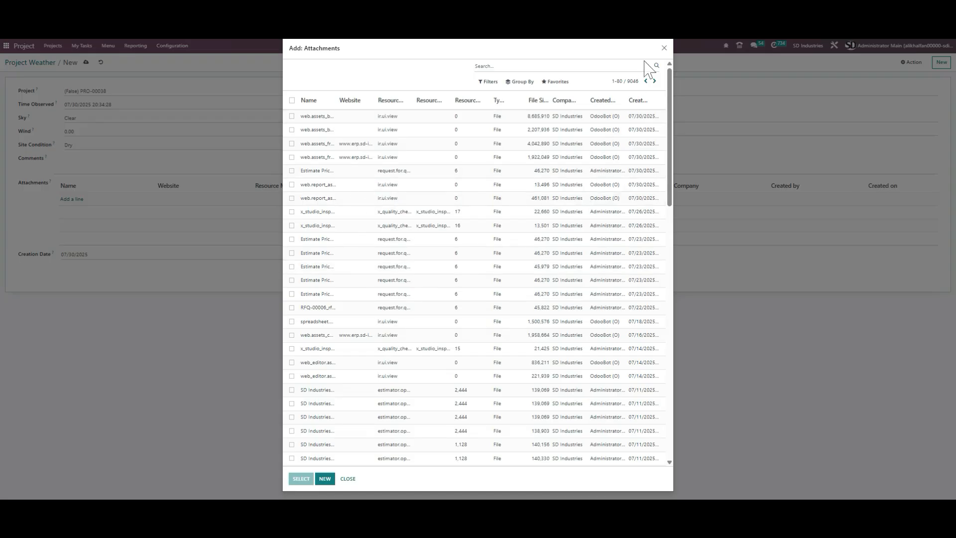
click(663, 47)
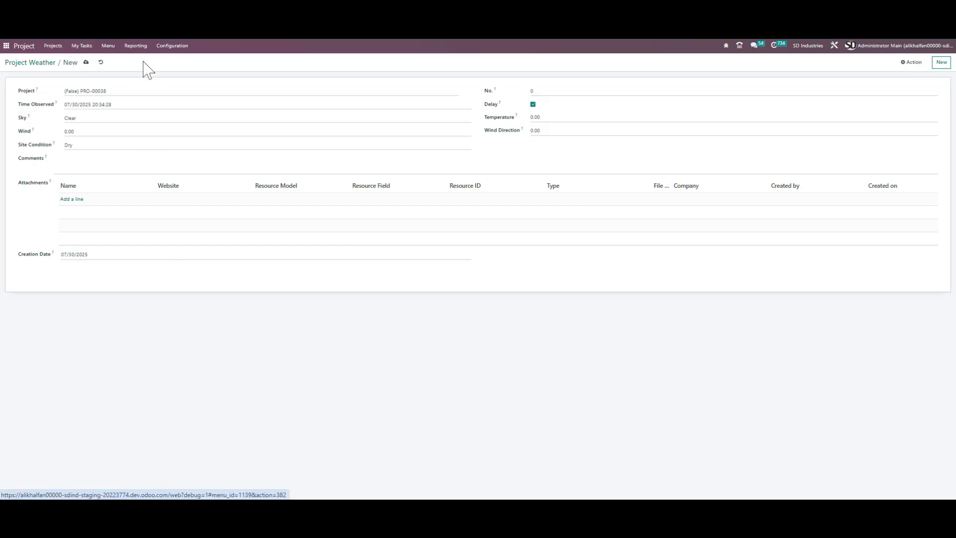
click(86, 62)
click(40, 63)
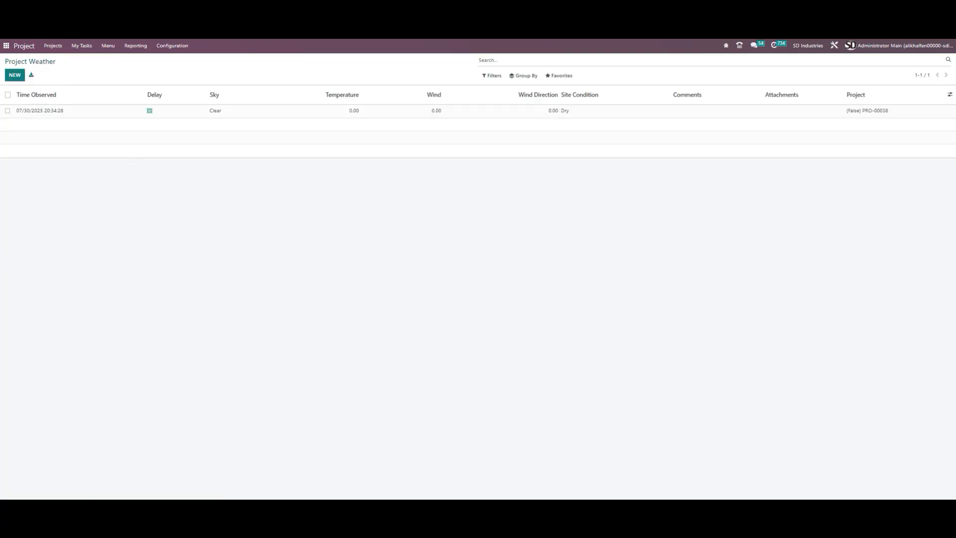
Open the Project Time and Material list, view the existing TM-00001 record and return to the list.
click(108, 48)
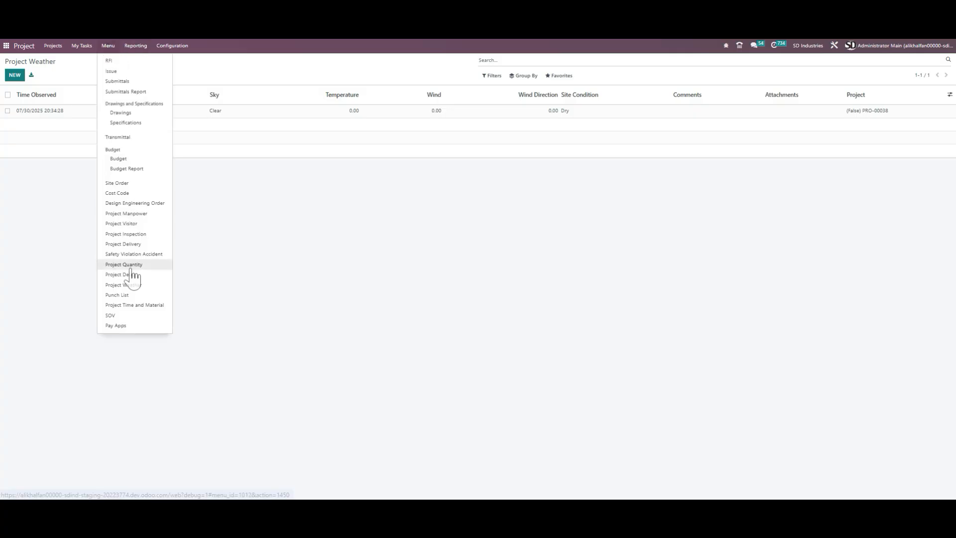
click(134, 305)
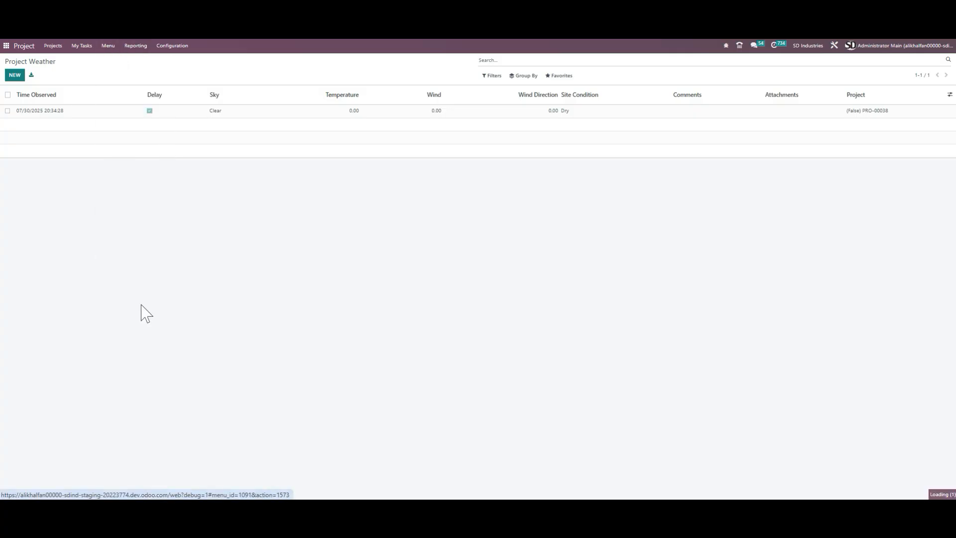
click(50, 112)
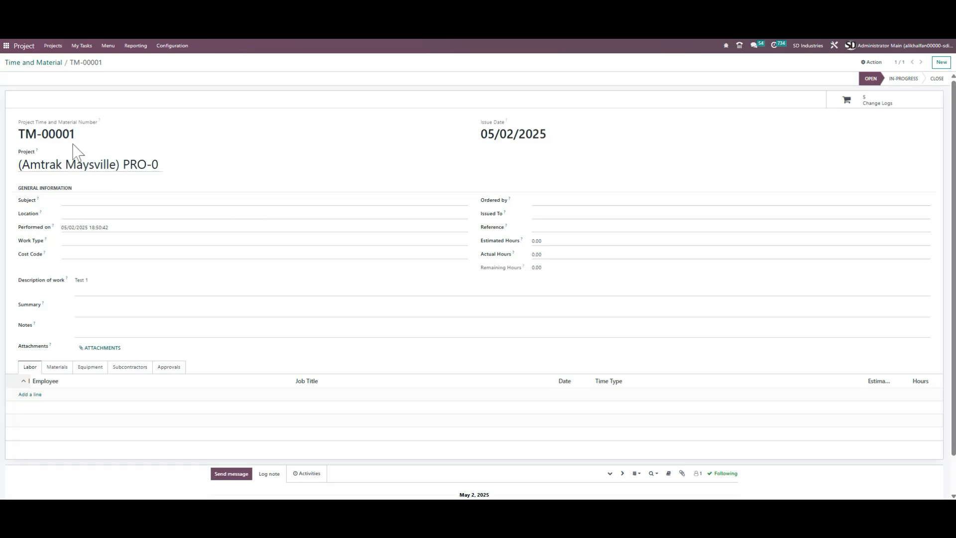
click(36, 64)
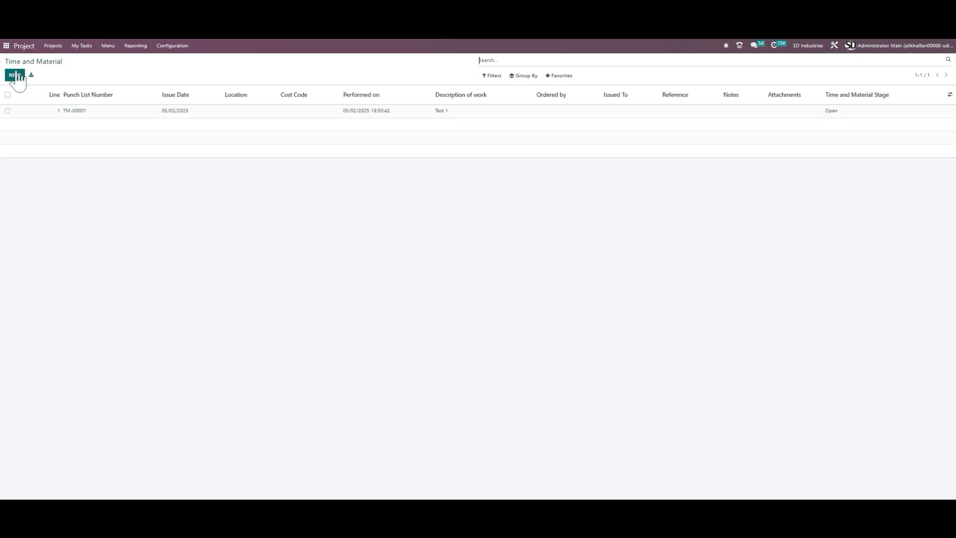
Start a new Time and Material record for project (False) PRO-00038.
click(17, 75)
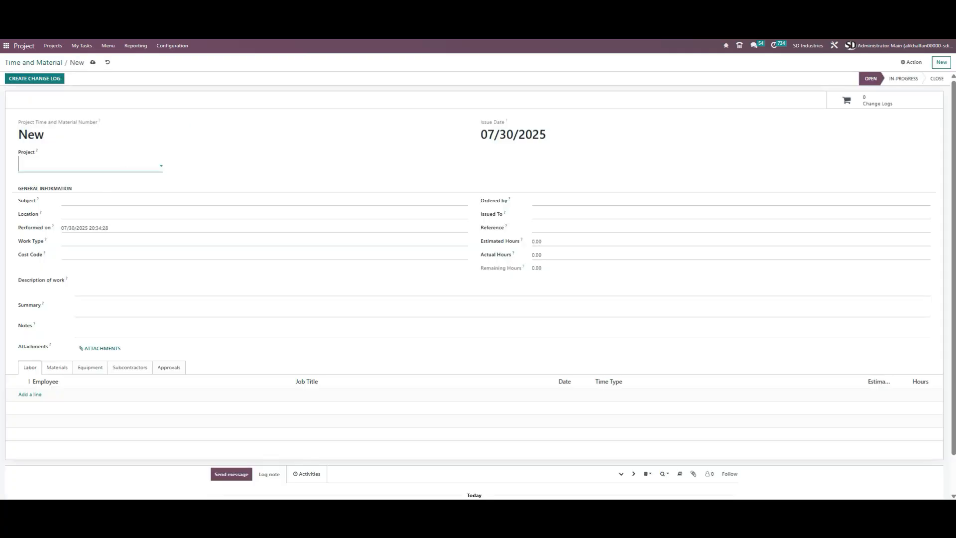
click(80, 165)
click(78, 181)
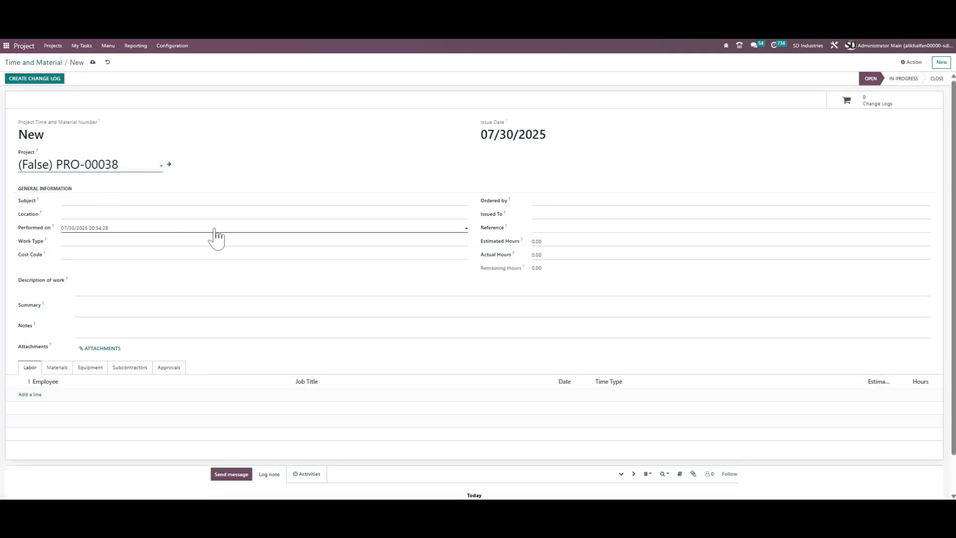
Go through the Subject, Location and Performed on fields, and set the Work Type to Labor.
click(84, 201)
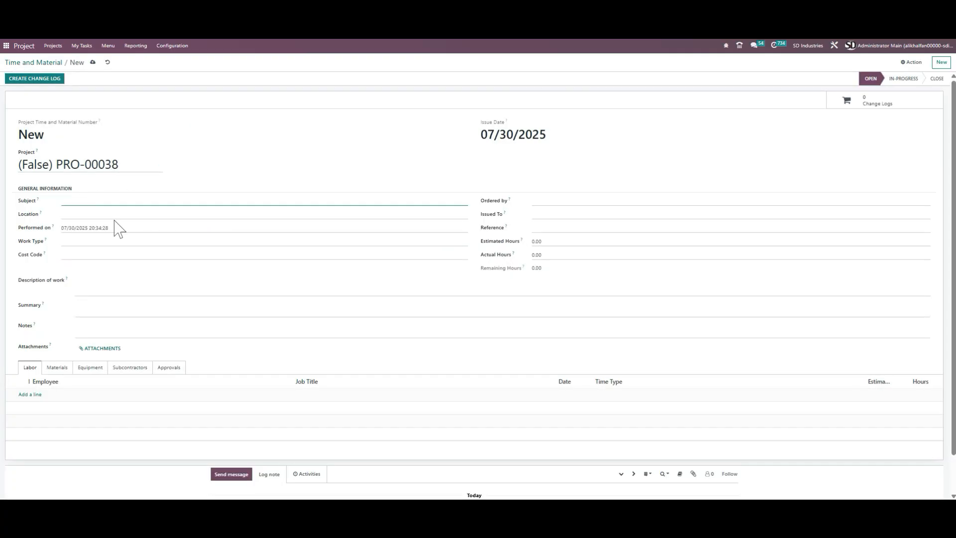
key(Tab)
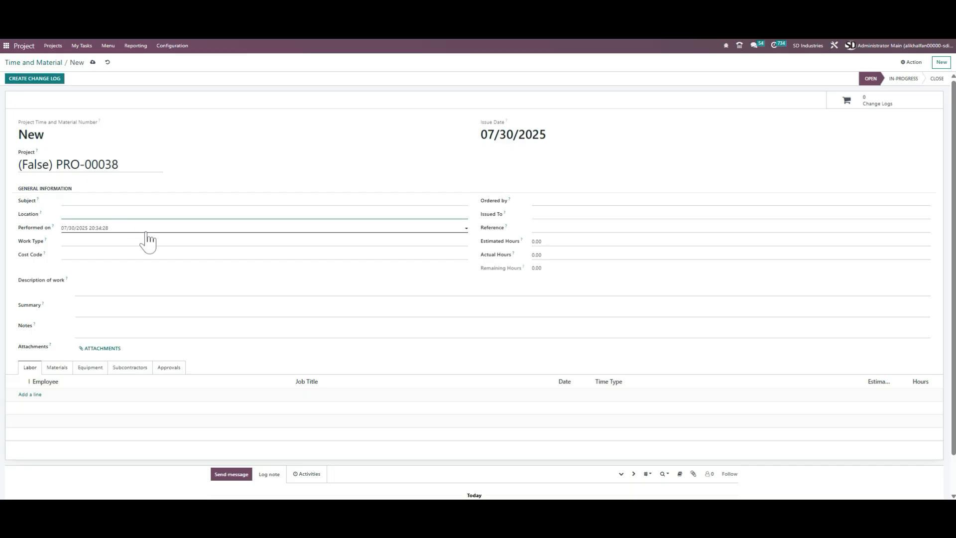
click(162, 229)
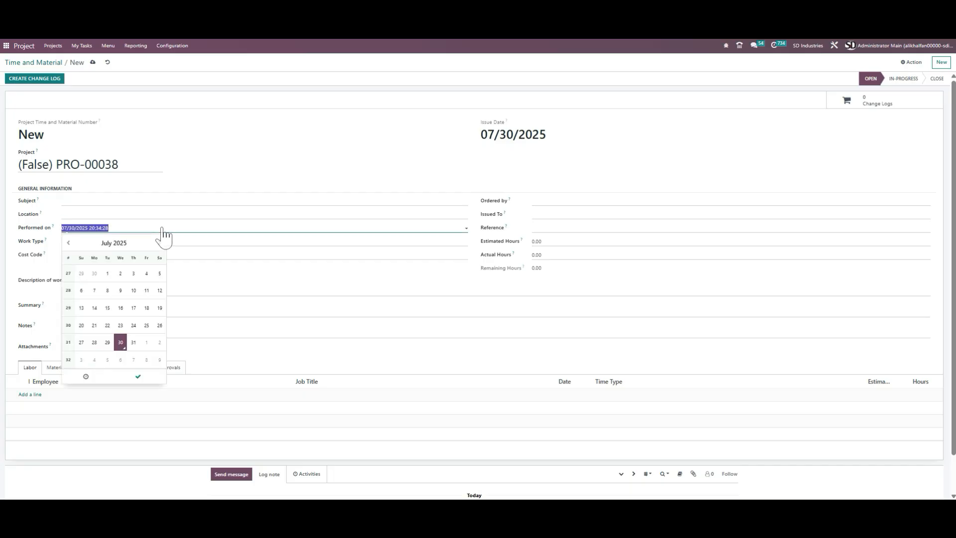
click(164, 236)
click(120, 240)
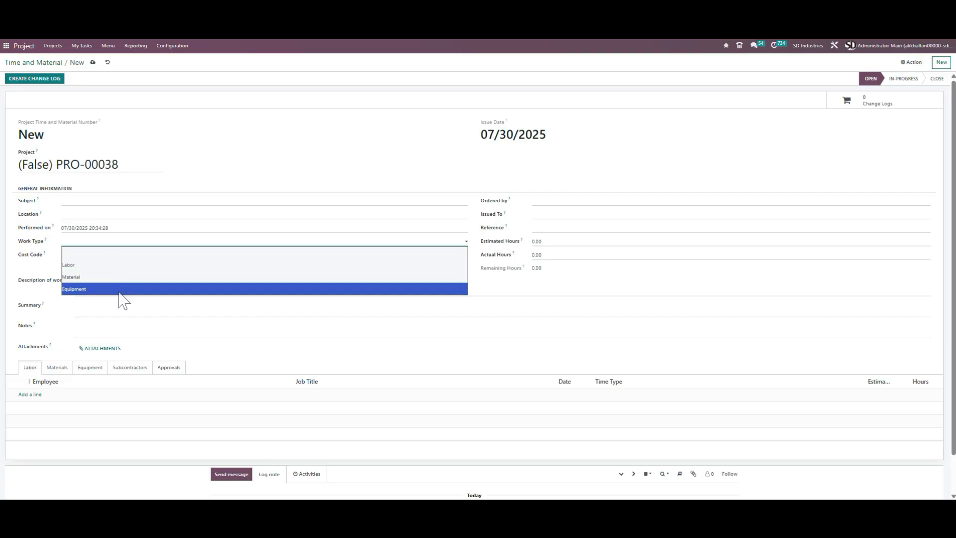
click(120, 273)
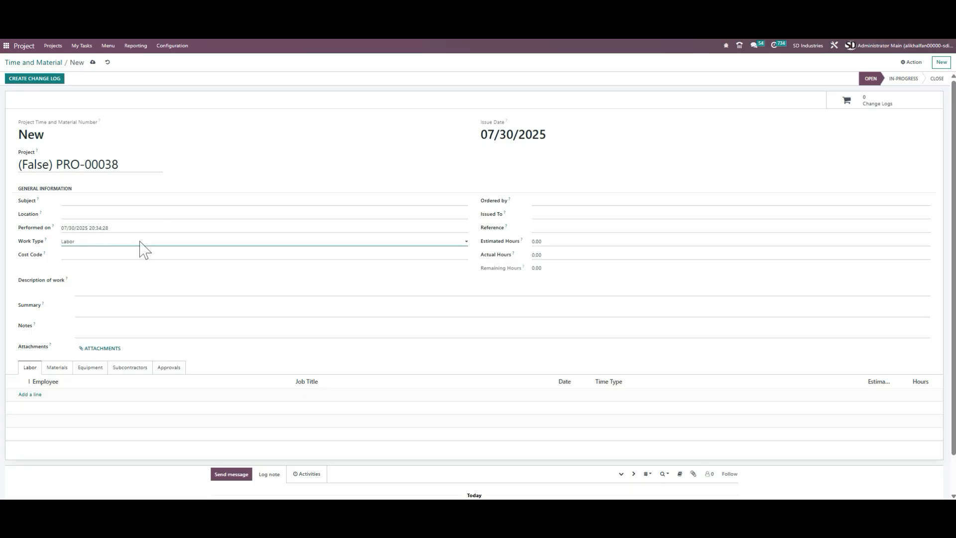
Examine the available cost codes and the Description of work, Summary and Notes fields without filling them in.
click(133, 255)
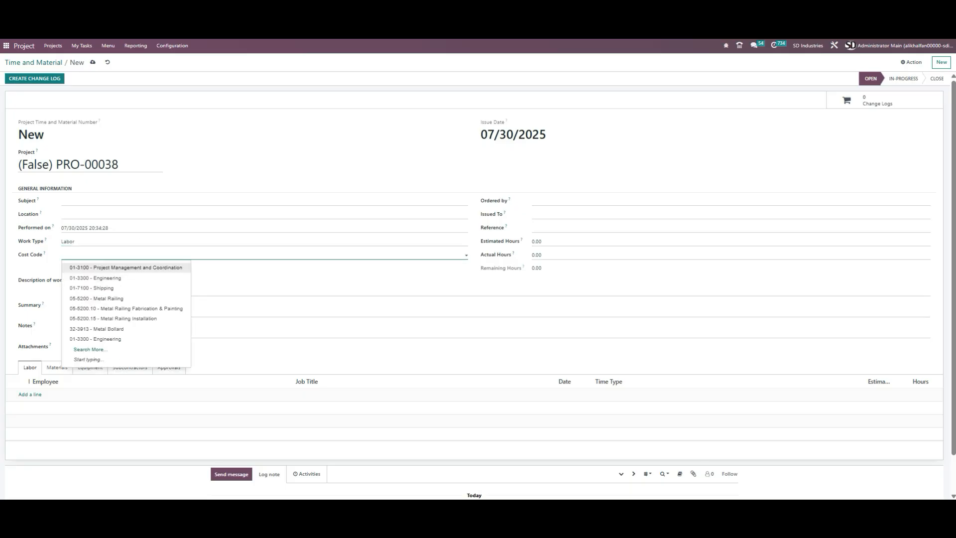
click(277, 288)
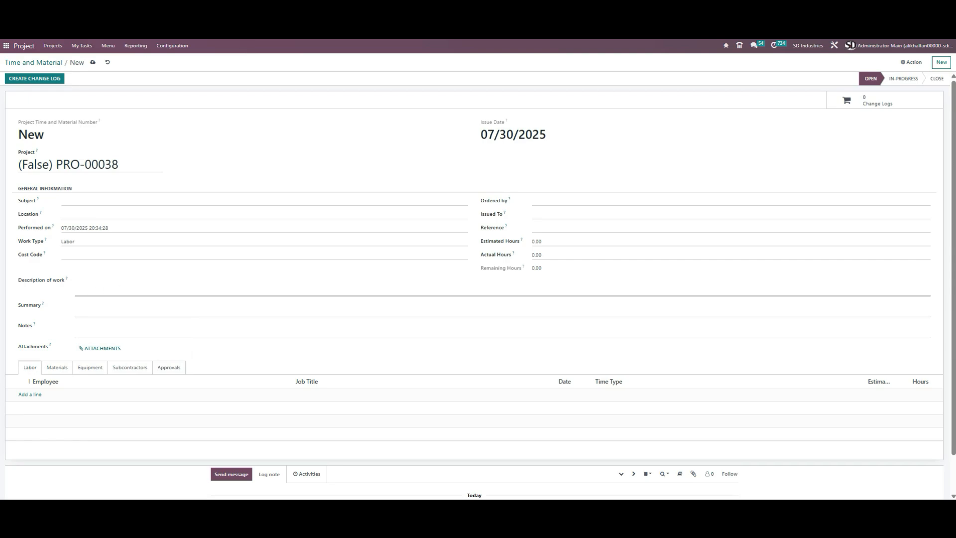
click(99, 307)
click(100, 327)
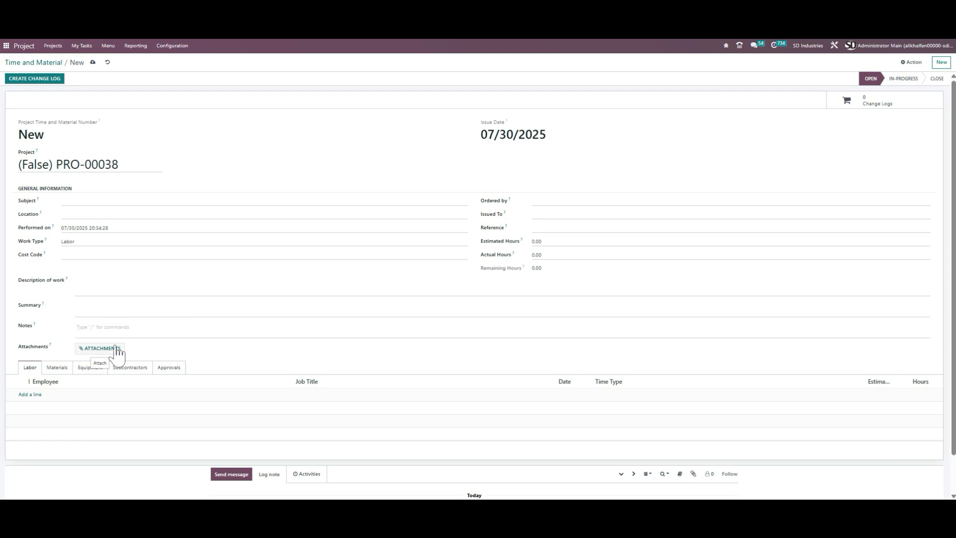
Start a blank labor line and examine its employee, job title, date and time type choices.
click(29, 405)
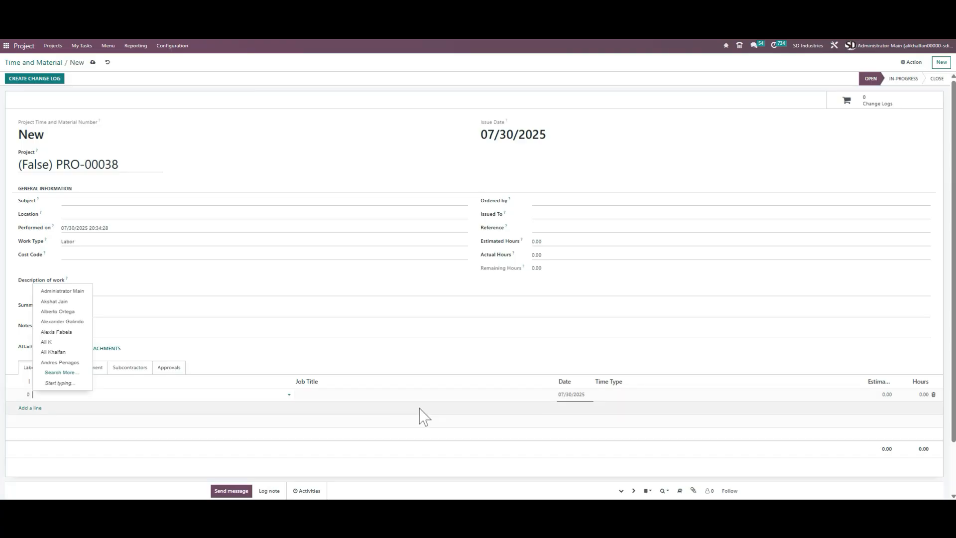
click(359, 397)
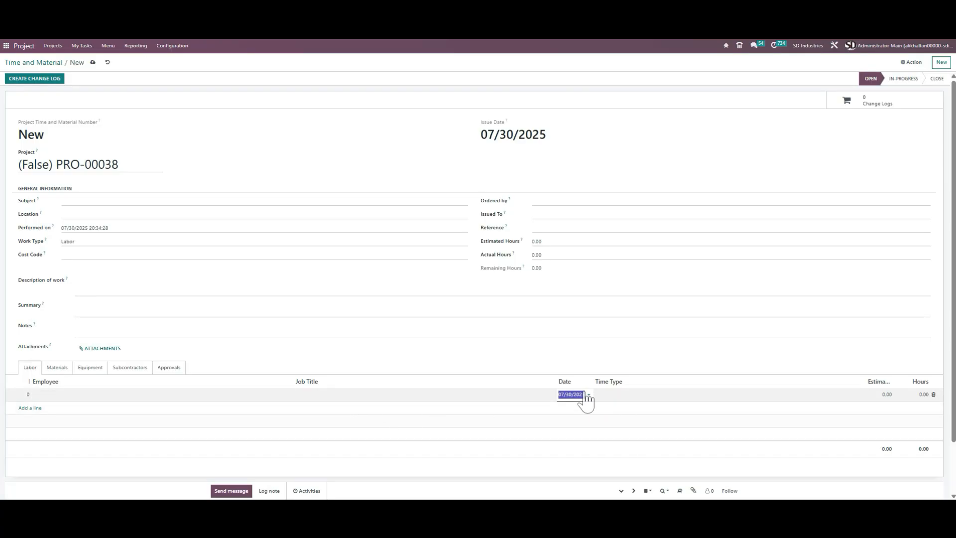
click(646, 395)
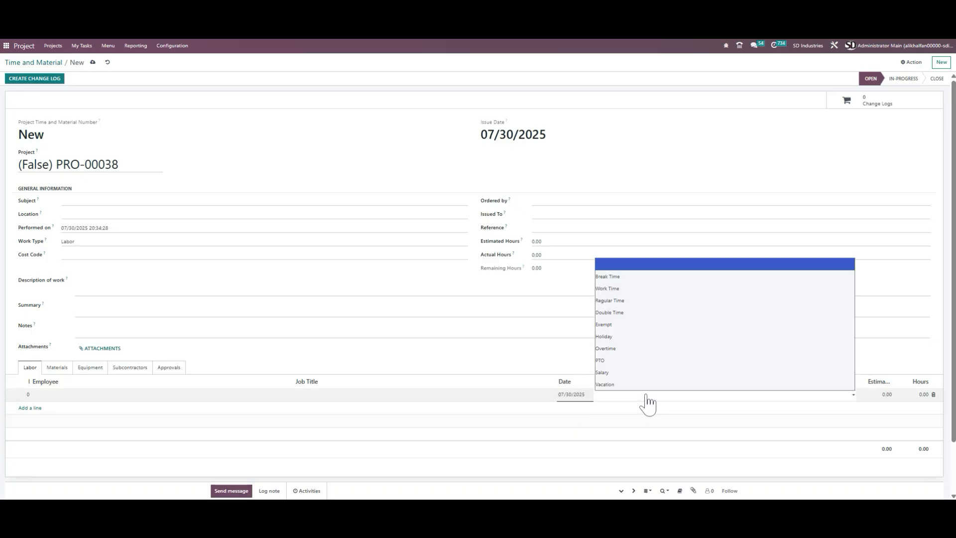
click(647, 395)
click(646, 396)
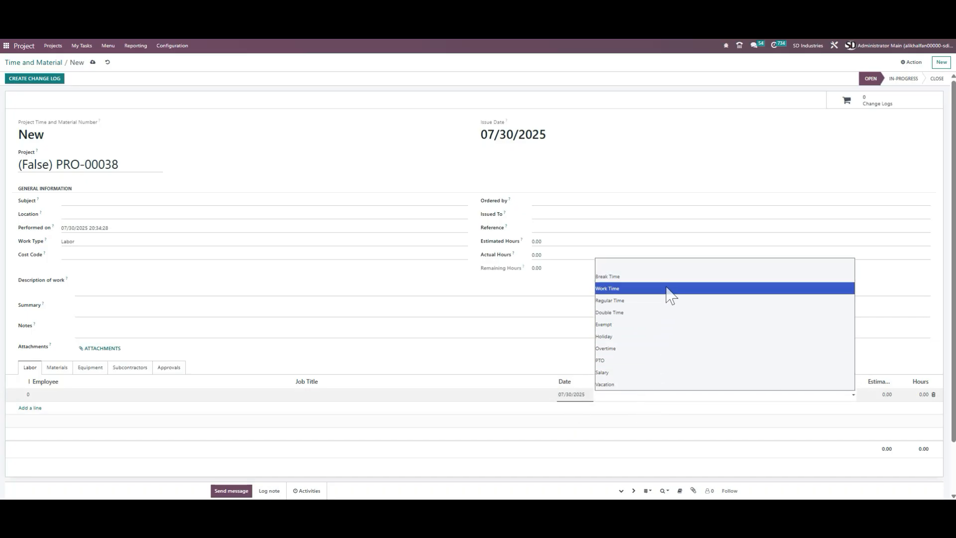
click(891, 375)
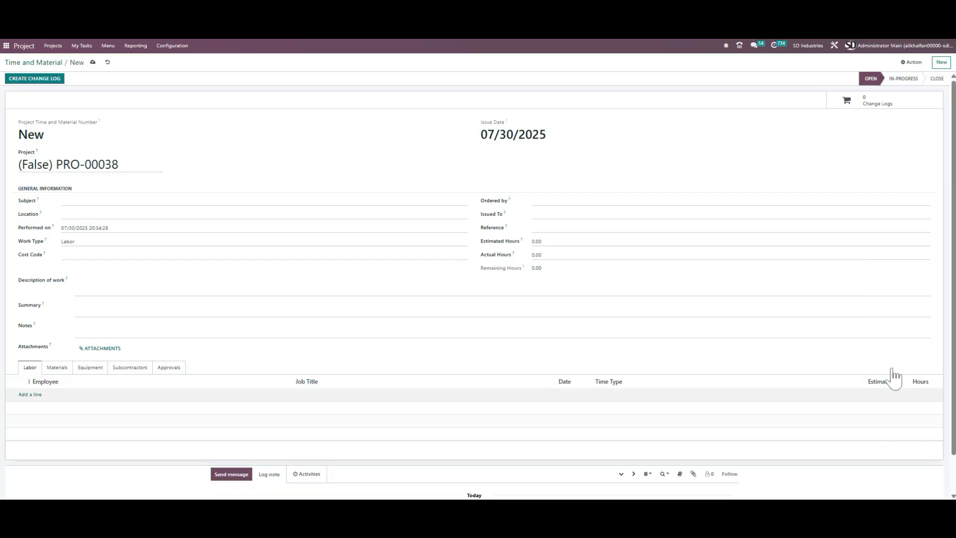
click(30, 394)
Set the Work Type to Material and start a blank line in the materials list.
click(56, 367)
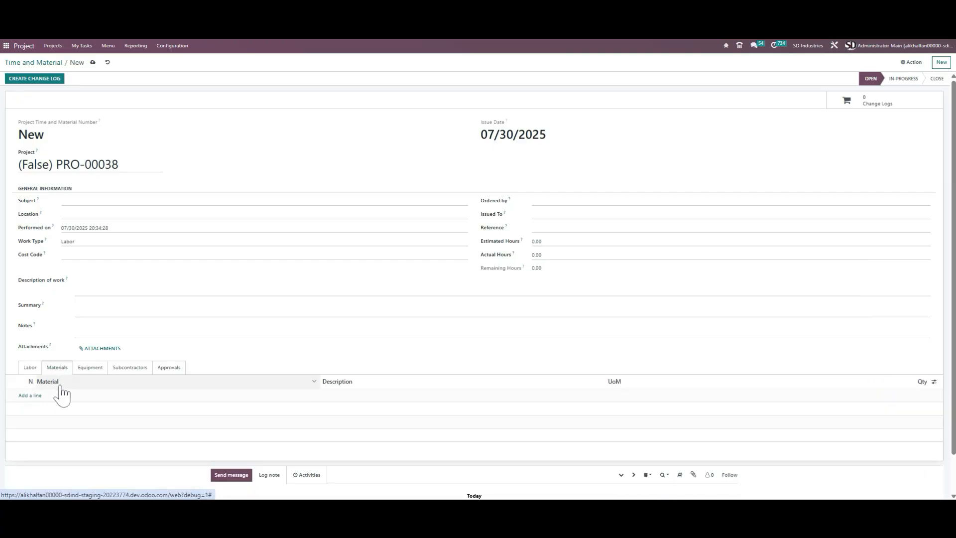
click(110, 244)
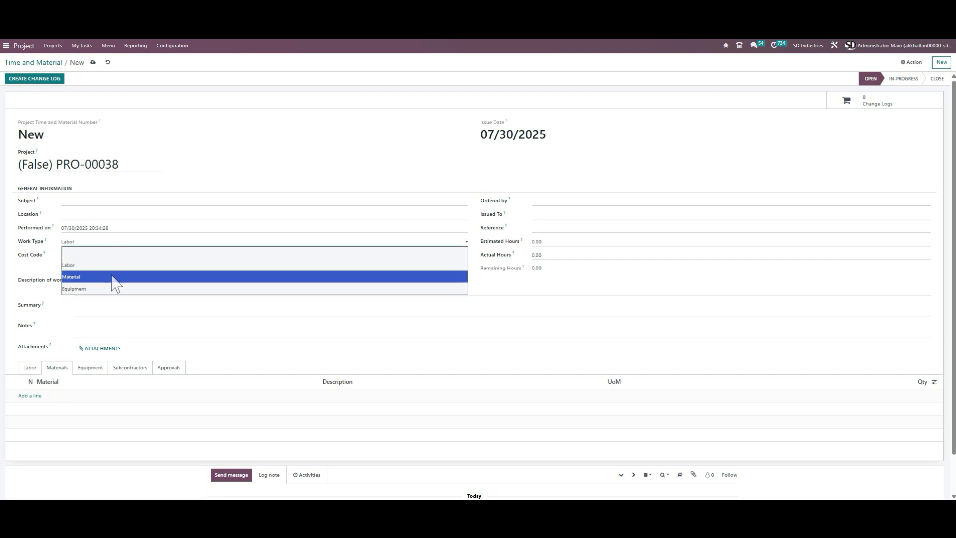
click(111, 276)
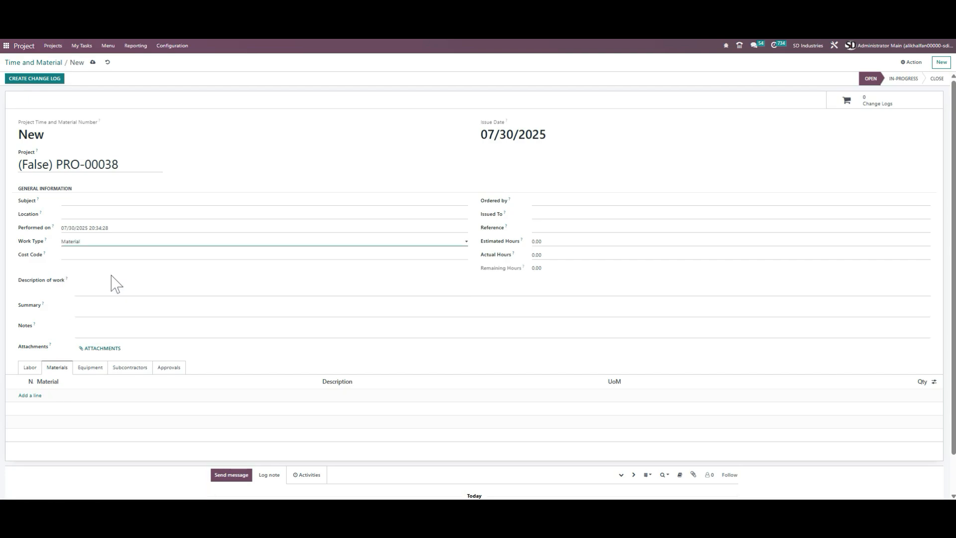
click(31, 395)
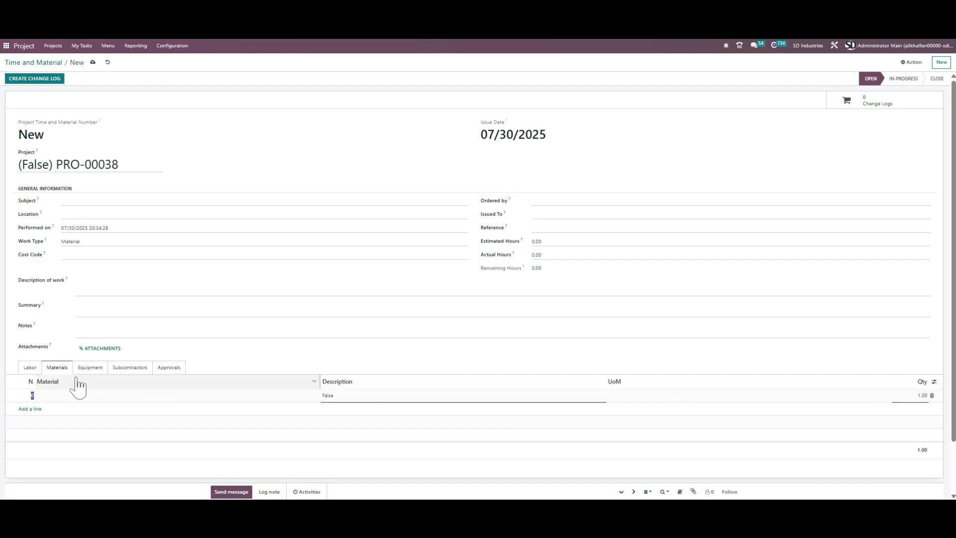
Examine the Equipment work type option and the columns of a blank equipment line, leaving it unfilled.
click(102, 242)
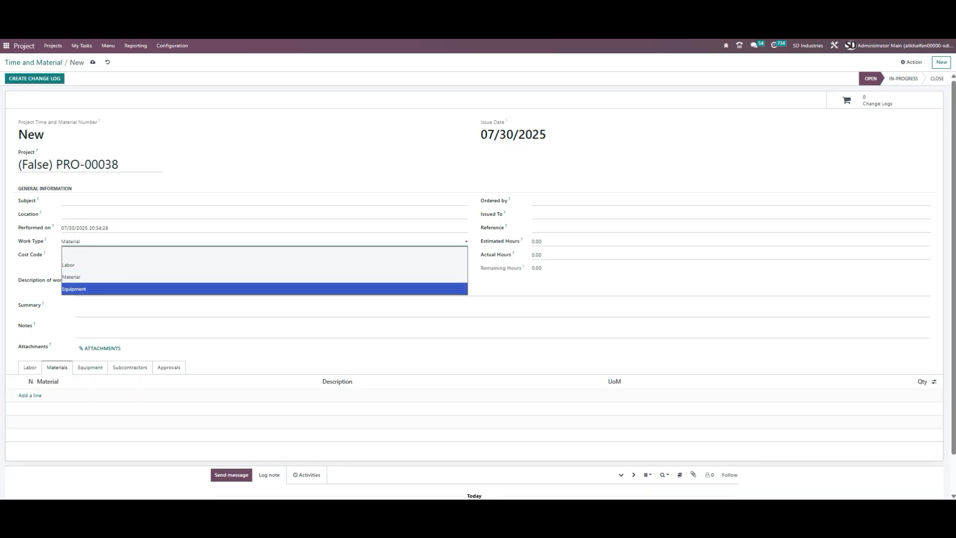
click(90, 368)
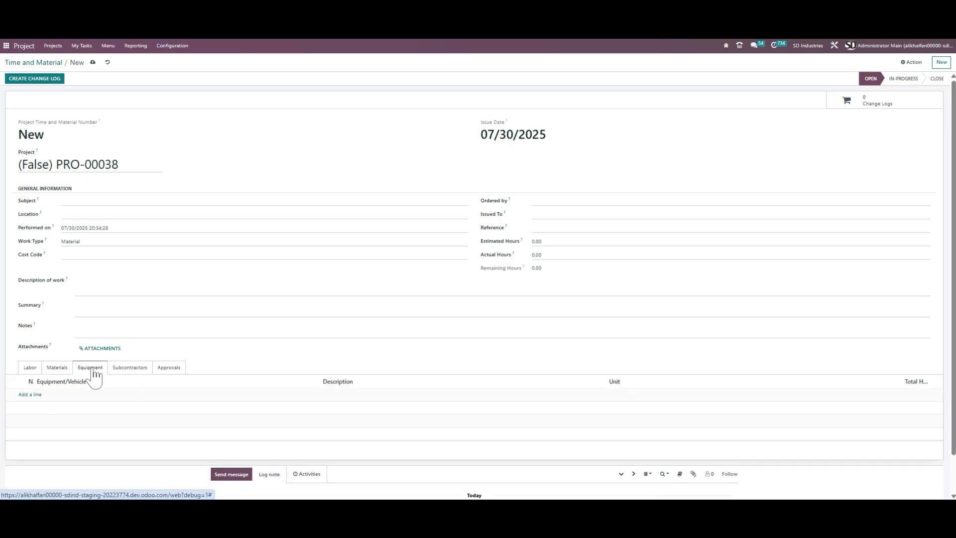
click(31, 394)
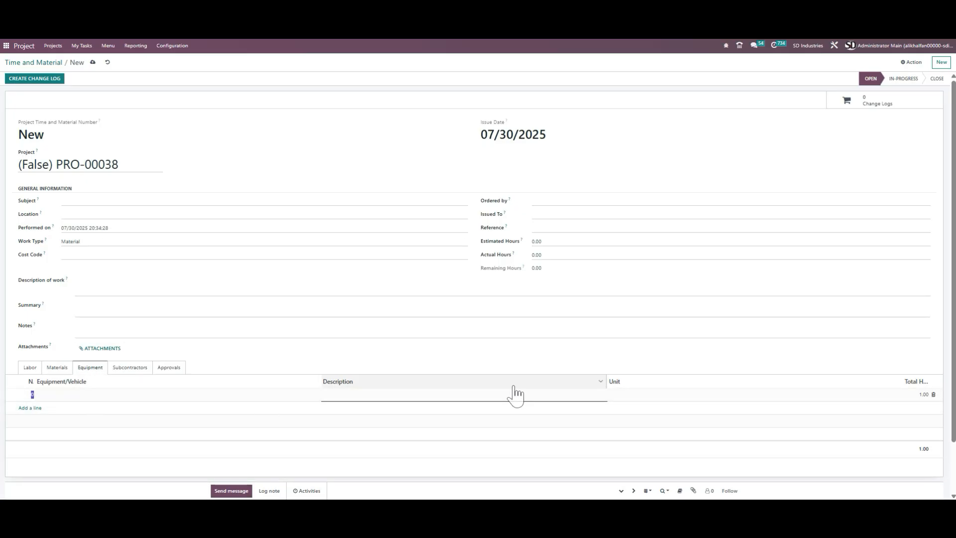
click(448, 367)
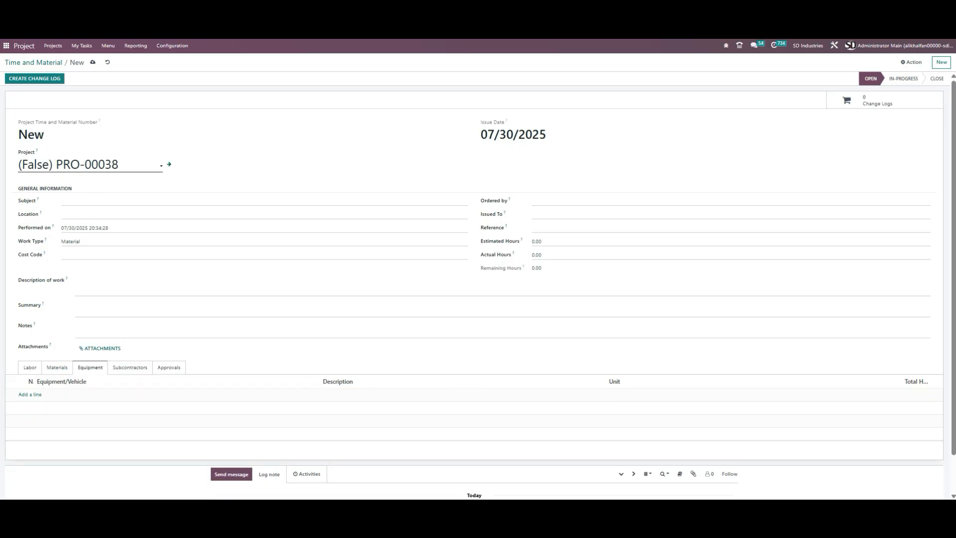
Return to the labor lines and discard the new Time and Material record, going back to the list.
click(28, 368)
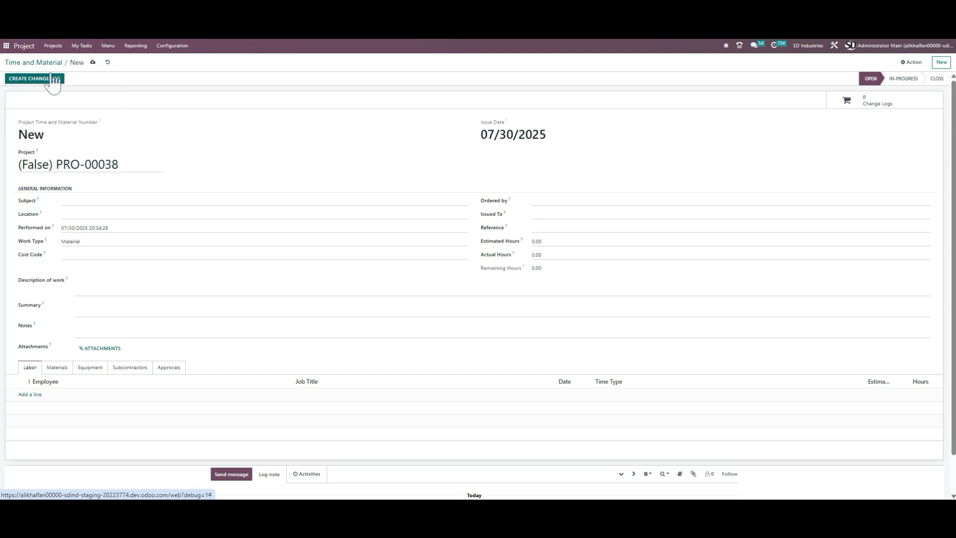
click(107, 64)
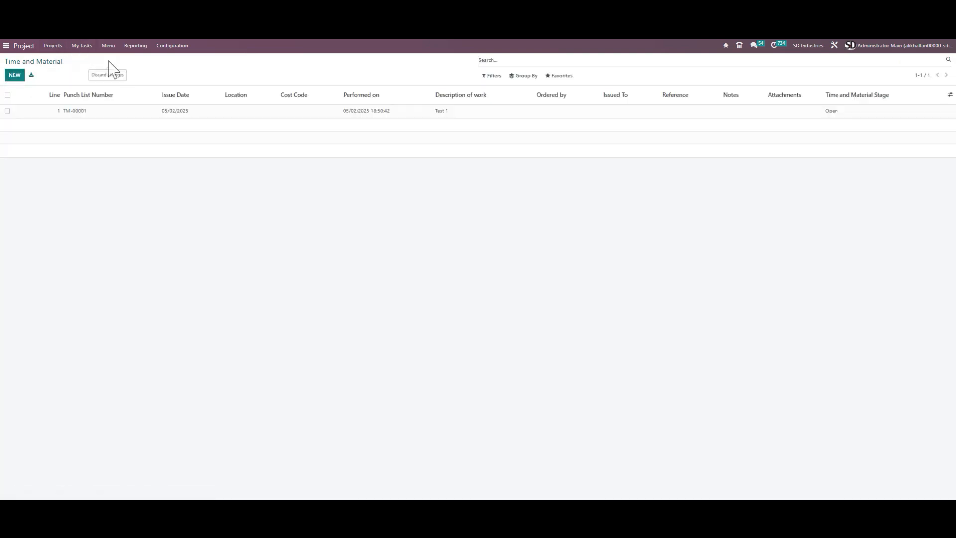